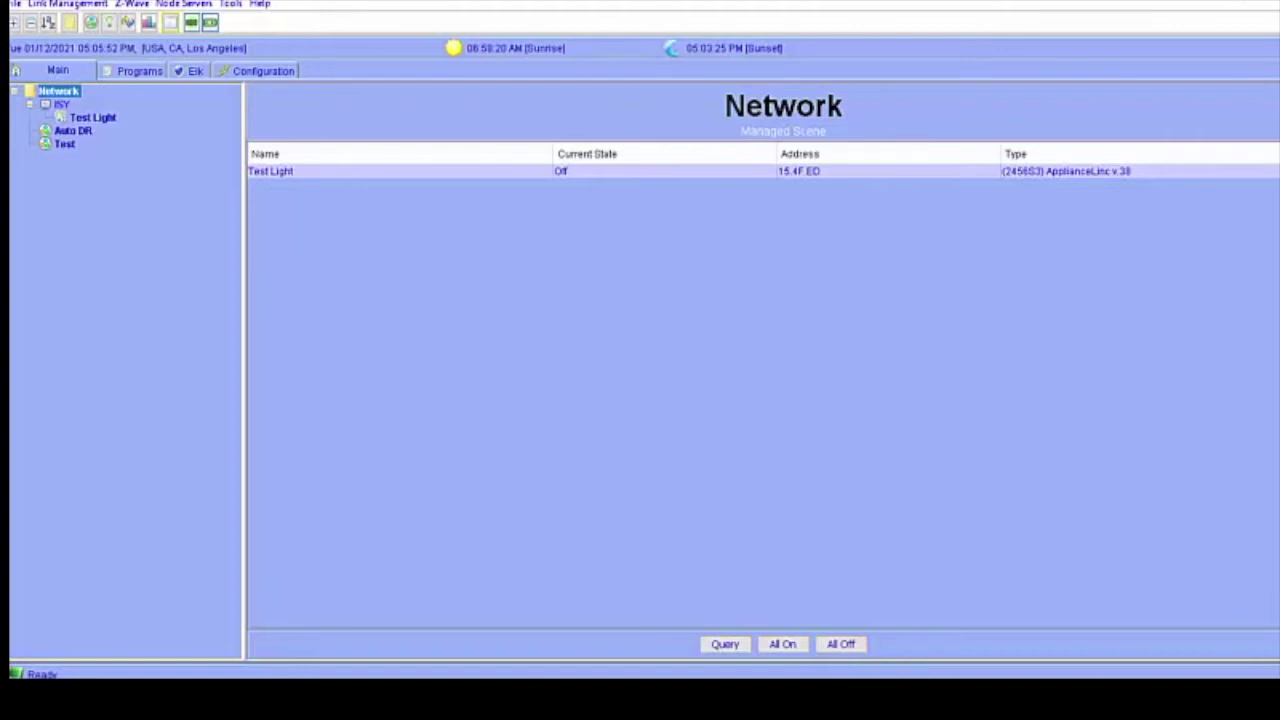
# Switch to the Polisy dashboard in the browser and open the Polyglot NodeServer Store.
pyautogui.moveTo(1148, 695)
pyautogui.click(314, 657)
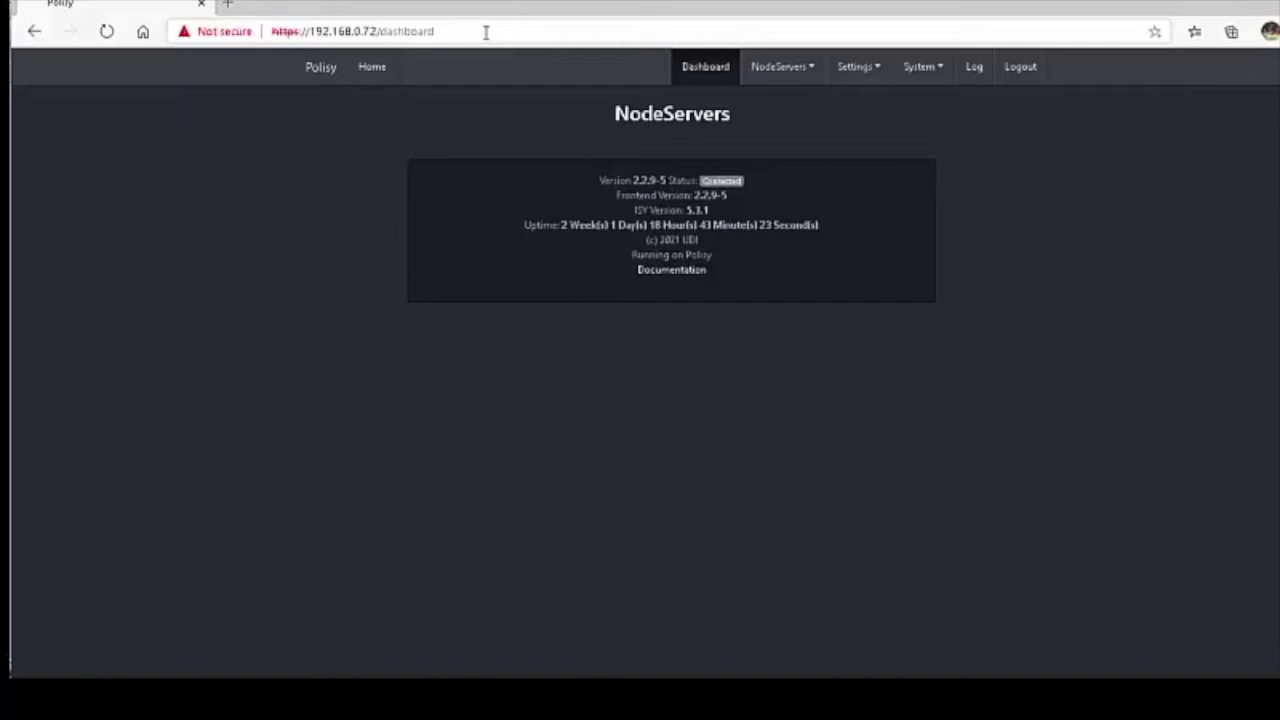
pyautogui.click(809, 76)
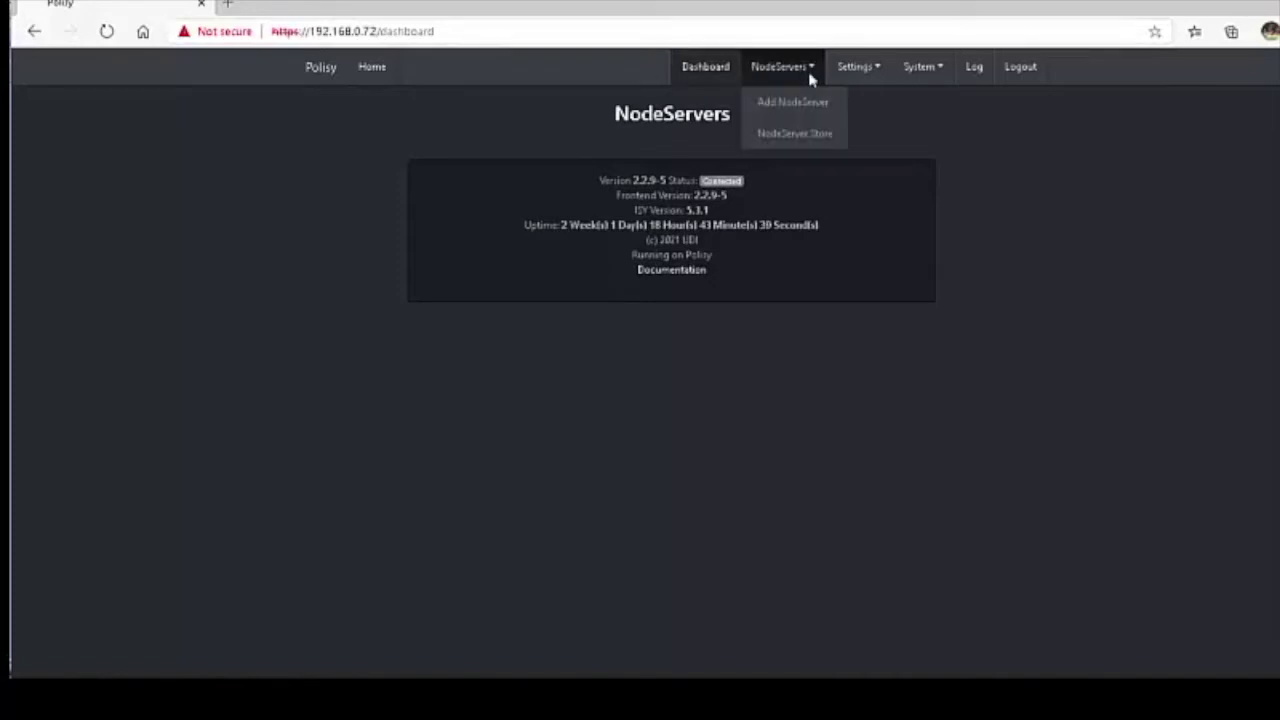
pyautogui.click(799, 136)
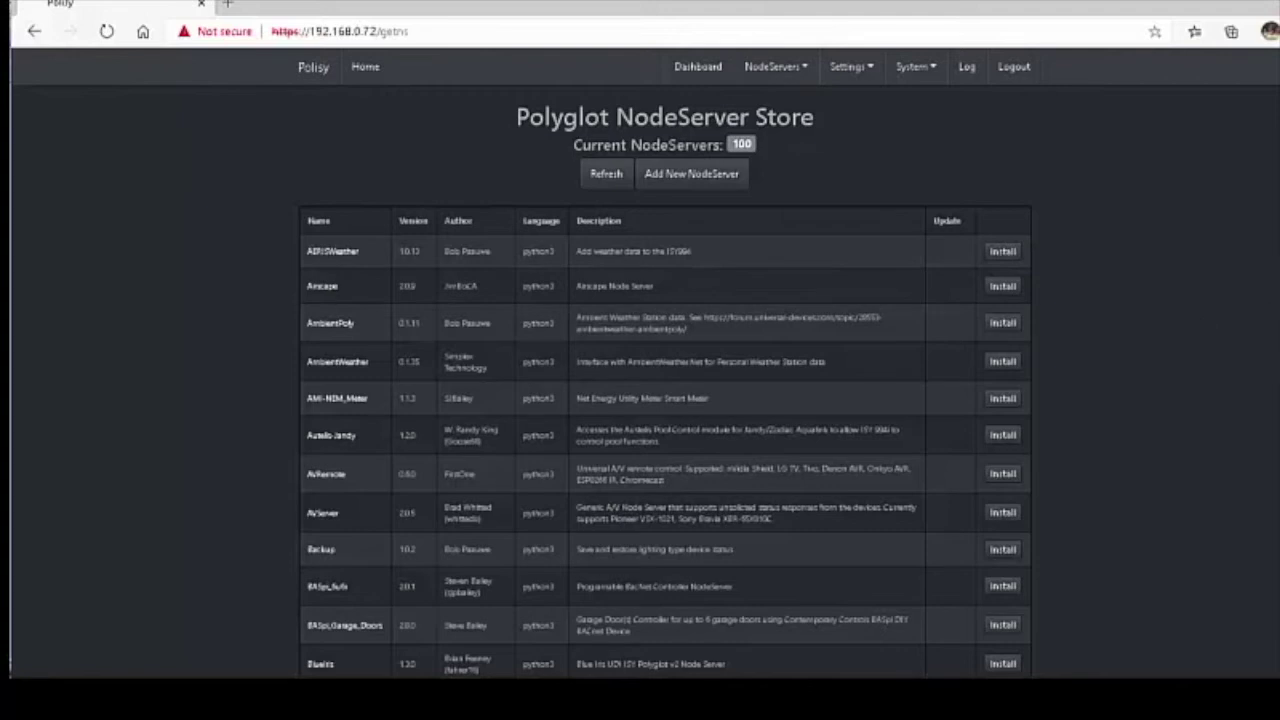
# Find Camect in the NodeServer Store, install it, and confirm the installation.
pyautogui.moveTo(757, 146); pyautogui.dragTo(299, 92)
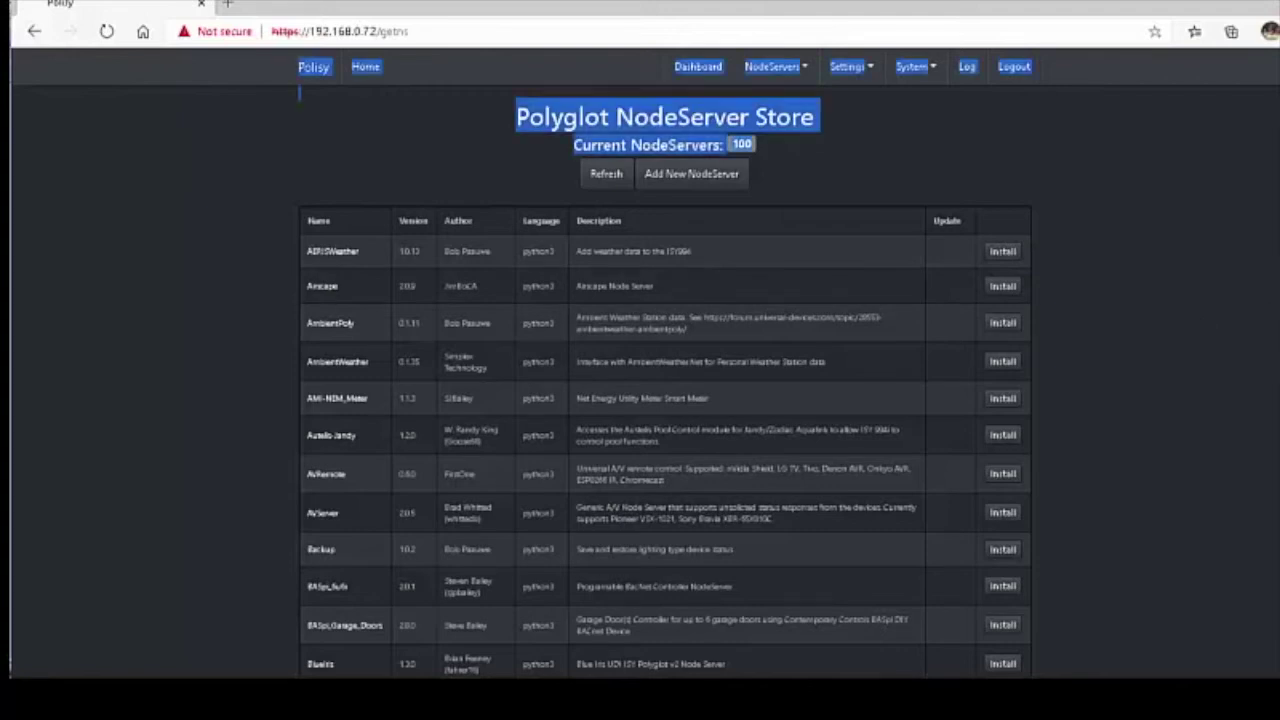
pyautogui.scroll(-5, 299, 92)
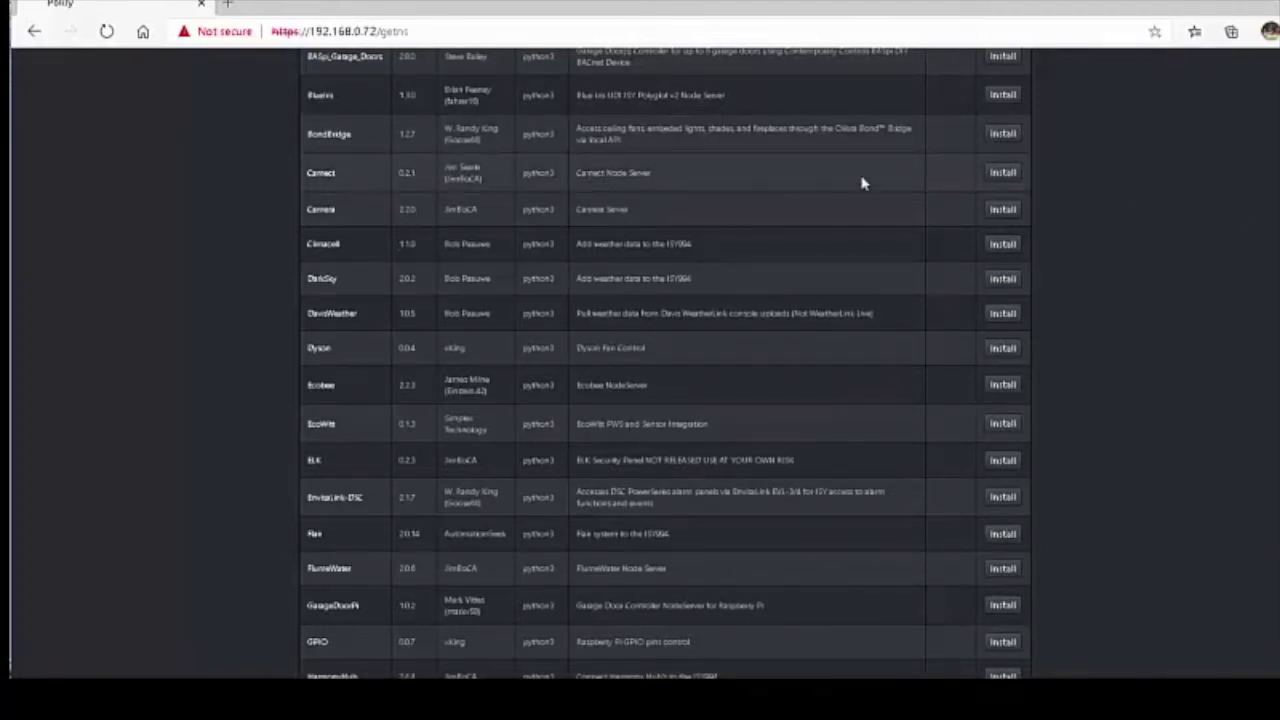
pyautogui.click(1003, 176)
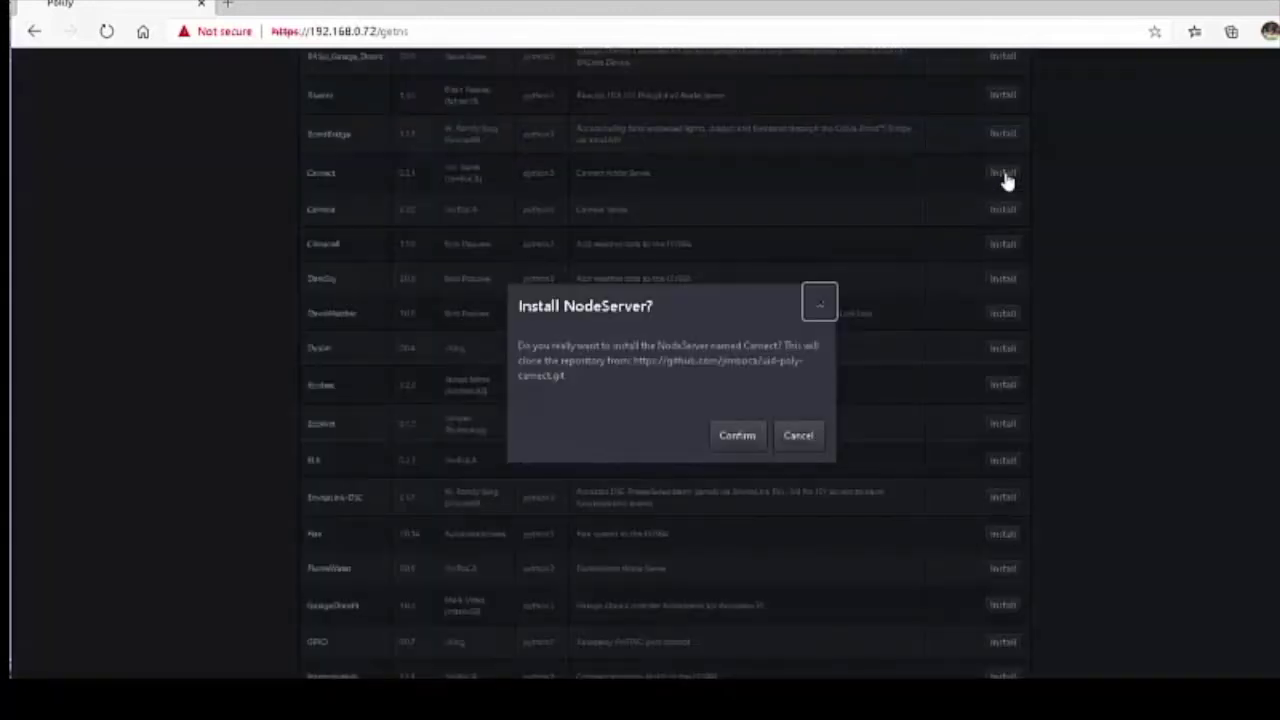
pyautogui.click(738, 440)
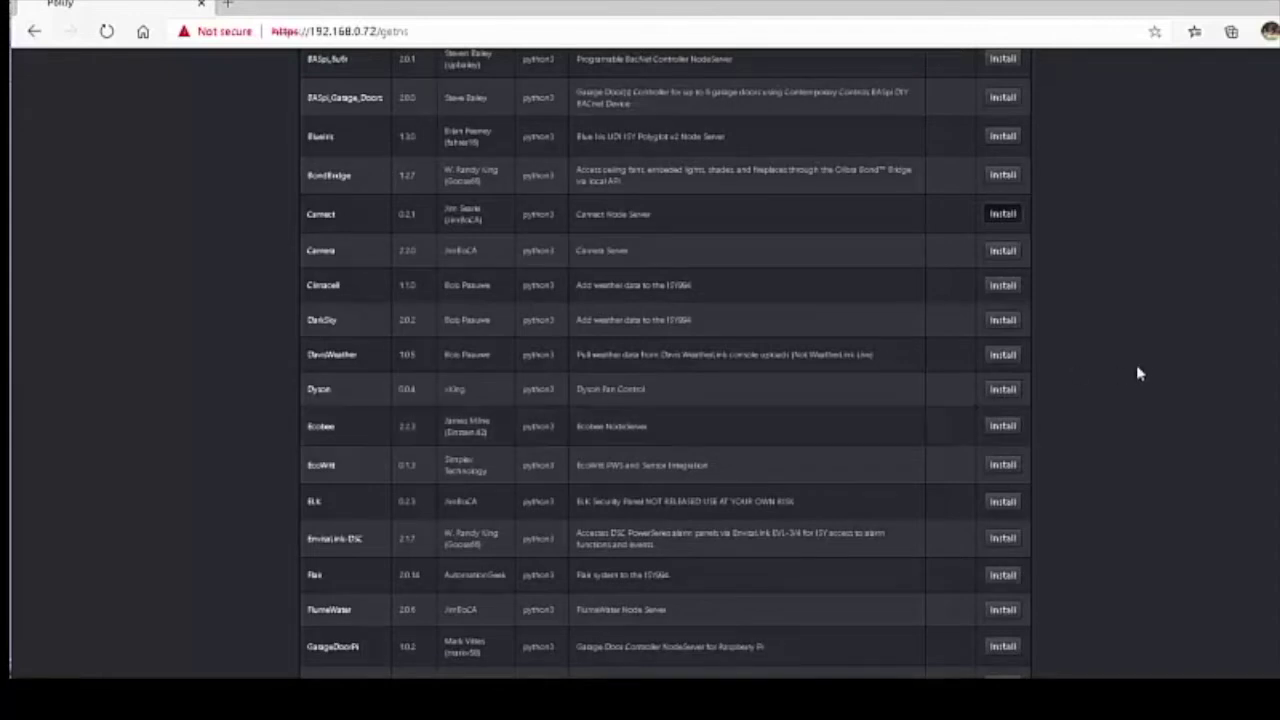
pyautogui.hotkey('ctrl', 'shift', 'Home')
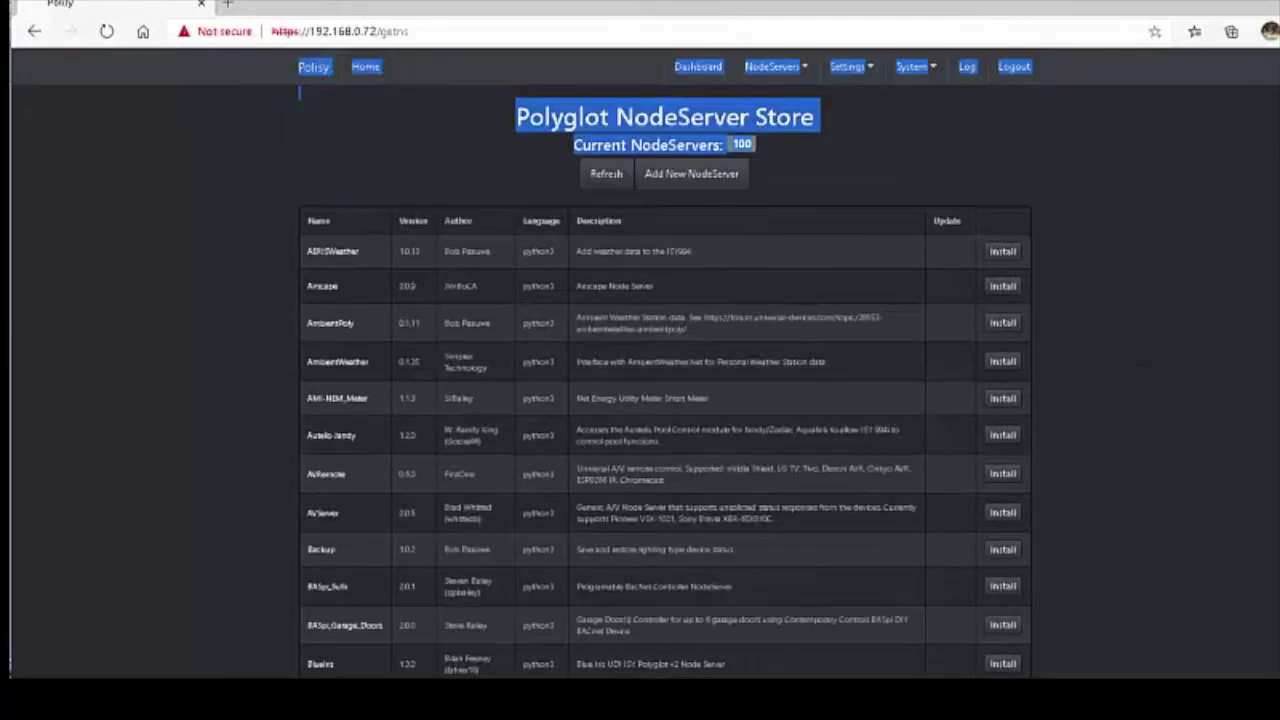
# Add Camect as a Local node server in slot 2 and confirm it.
pyautogui.click(775, 66)
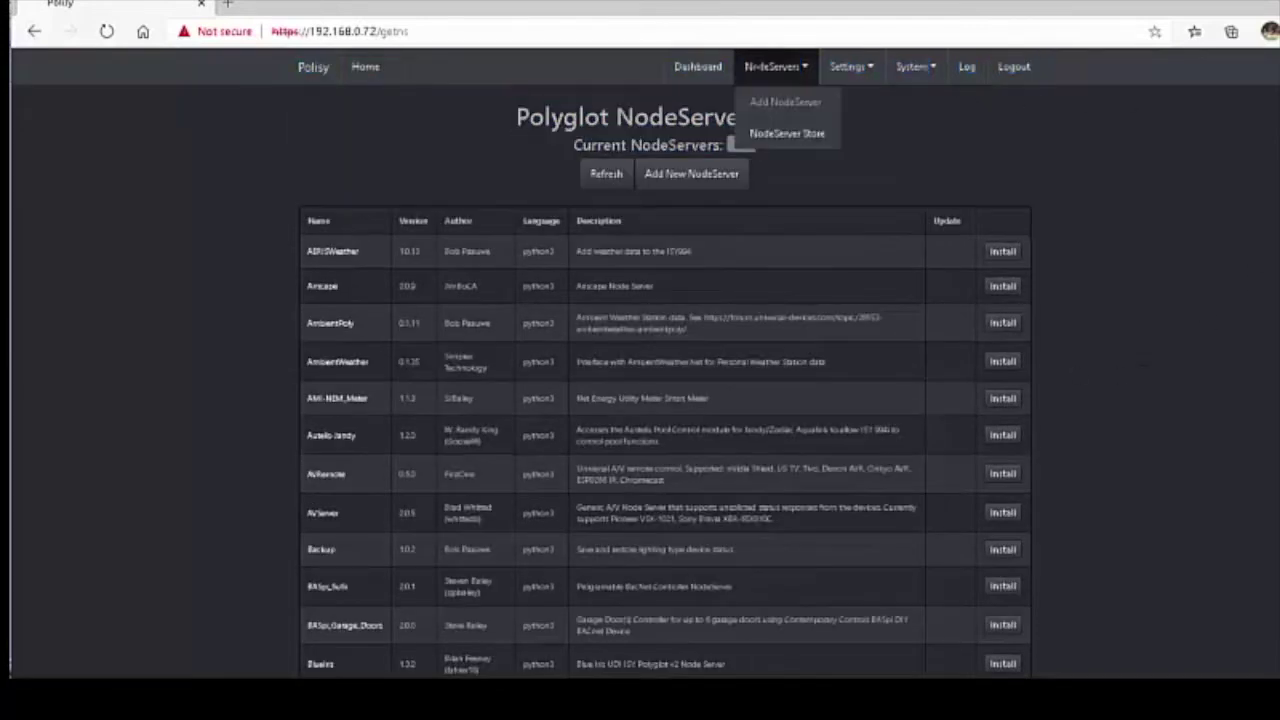
pyautogui.click(762, 101)
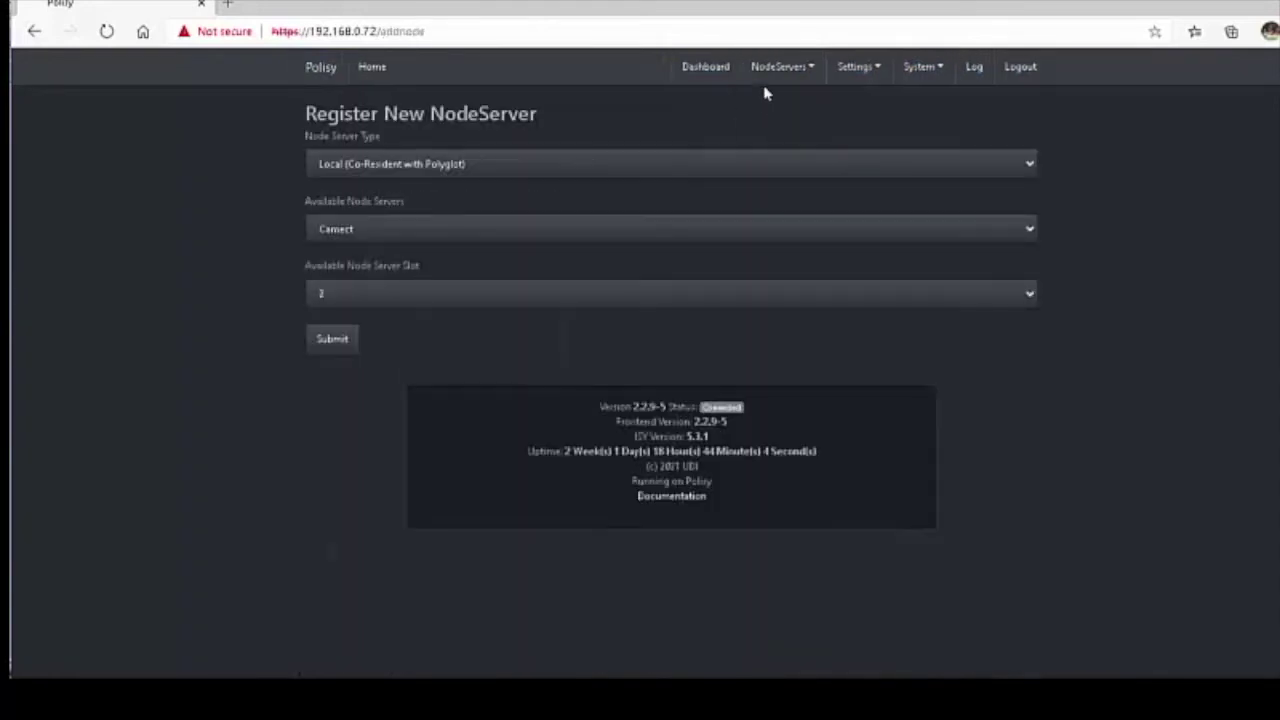
pyautogui.click(768, 70)
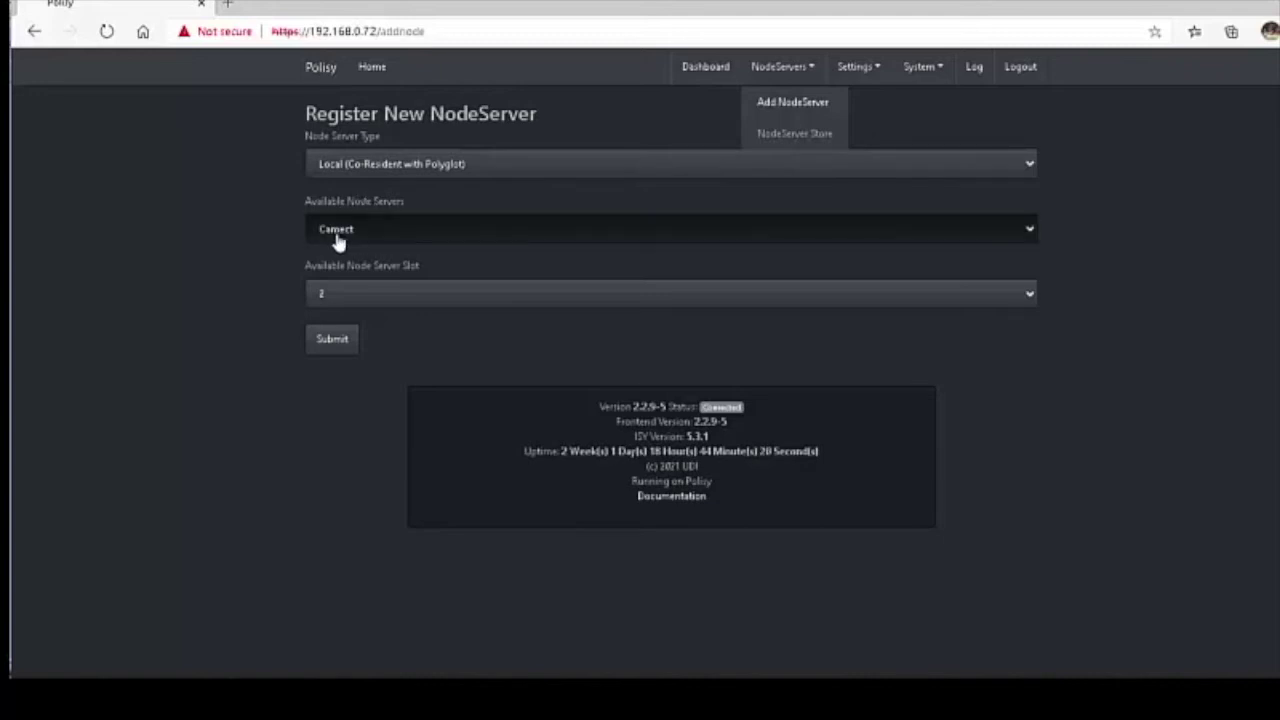
pyautogui.click(331, 341)
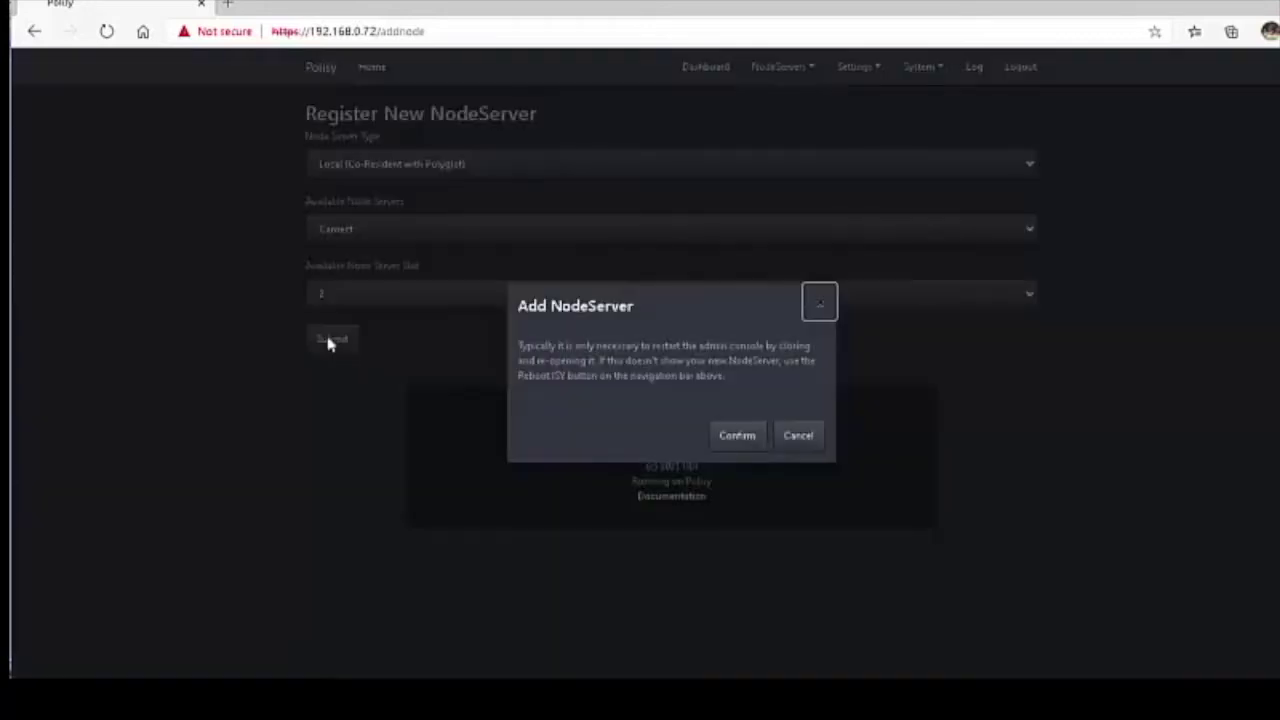
pyautogui.click(728, 437)
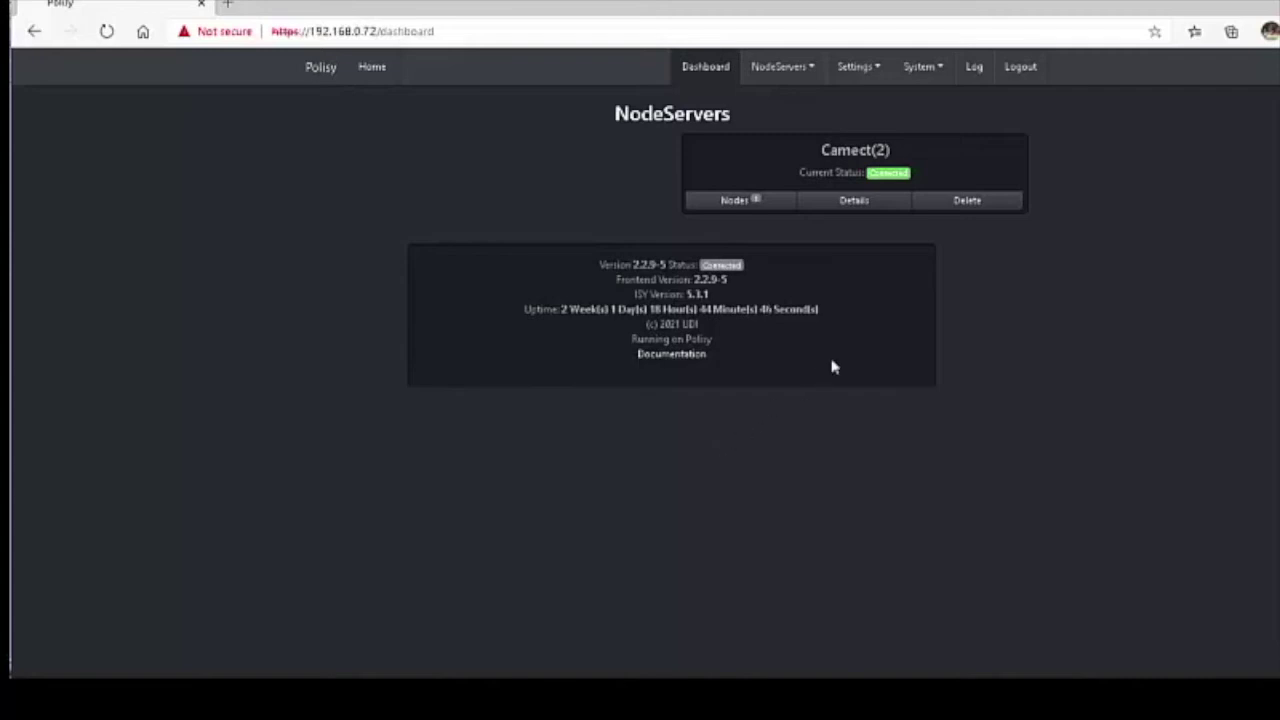
# Open the Camect(2) configuration and paste the real password over the placeholder.
pyautogui.click(848, 205)
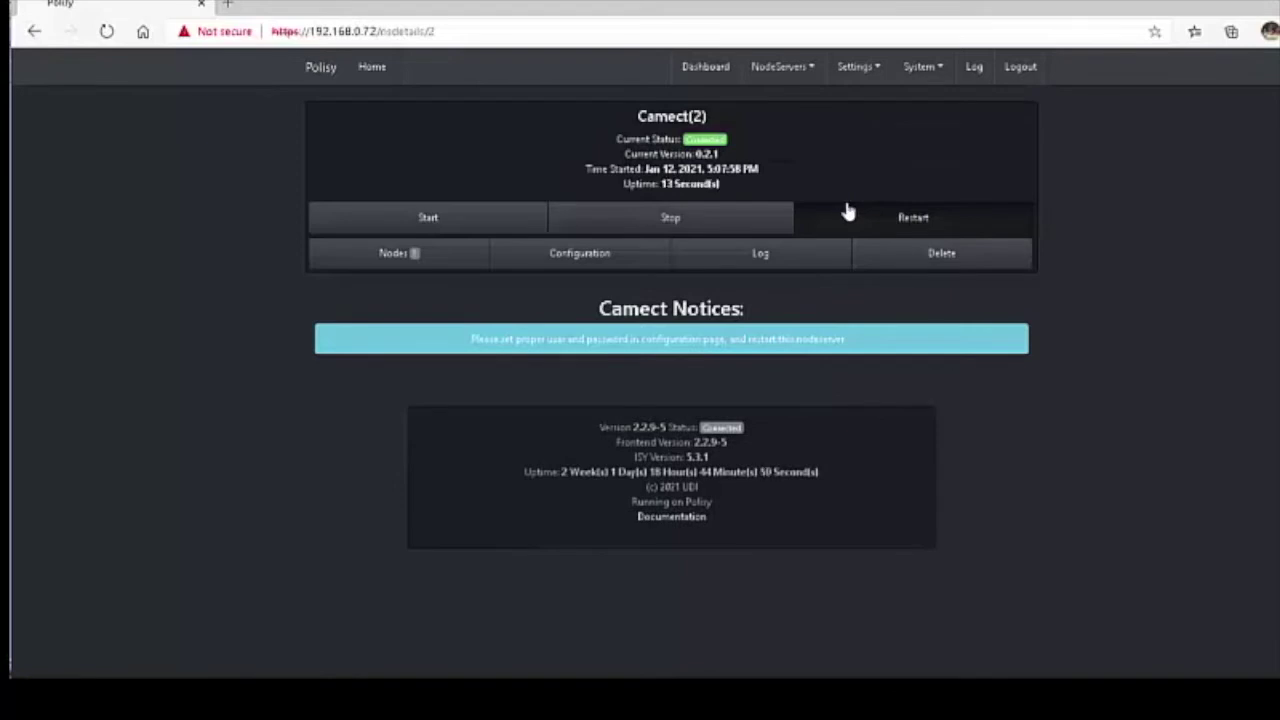
pyautogui.click(563, 258)
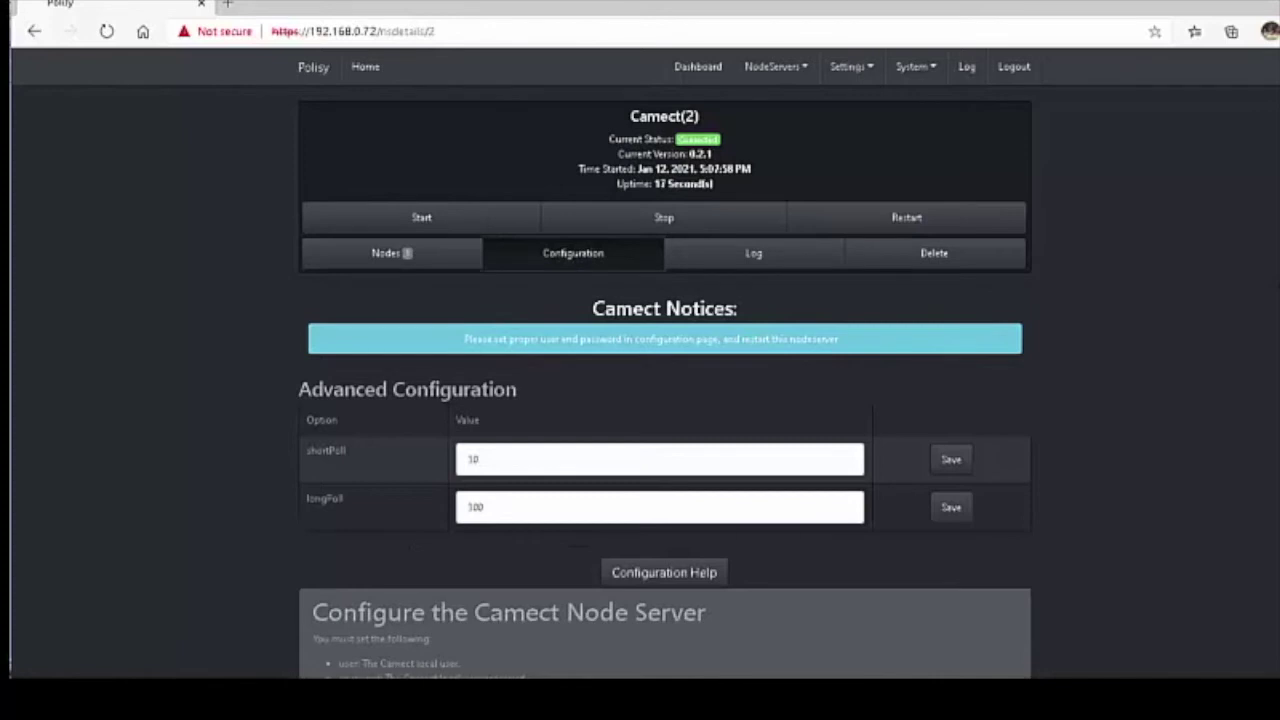
pyautogui.scroll(-5, 640, 360)
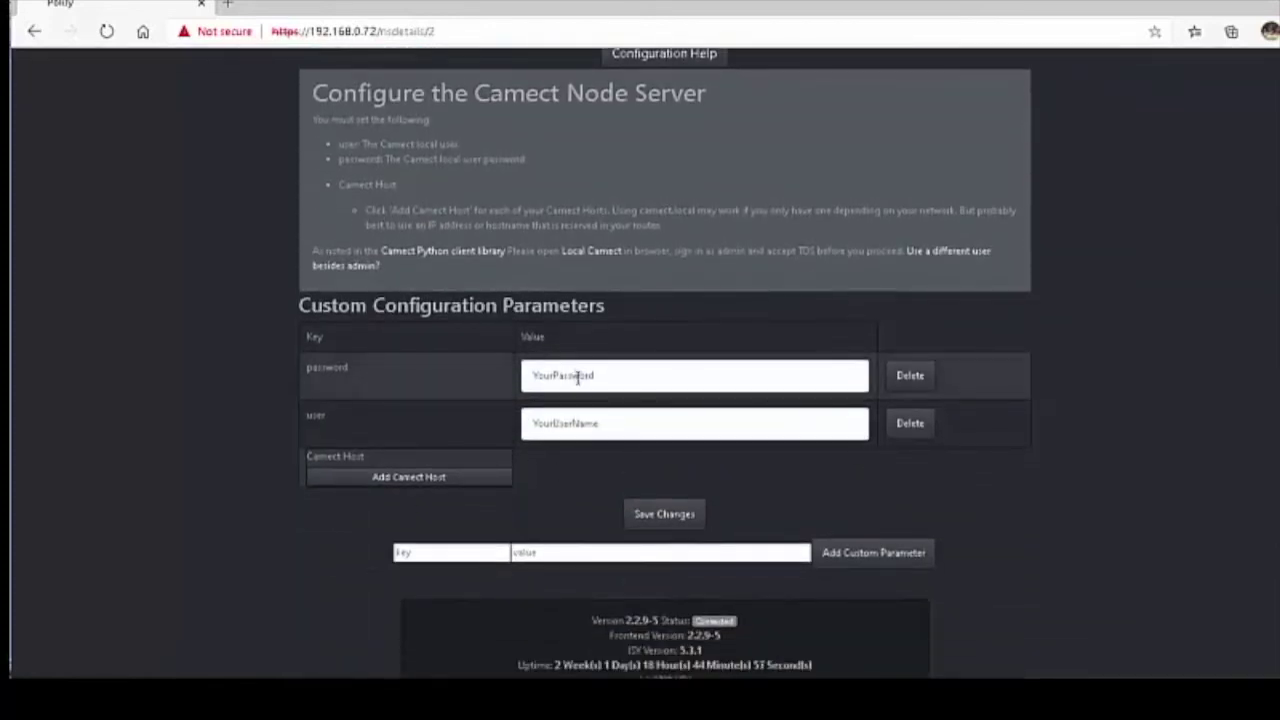
pyautogui.click(578, 377)
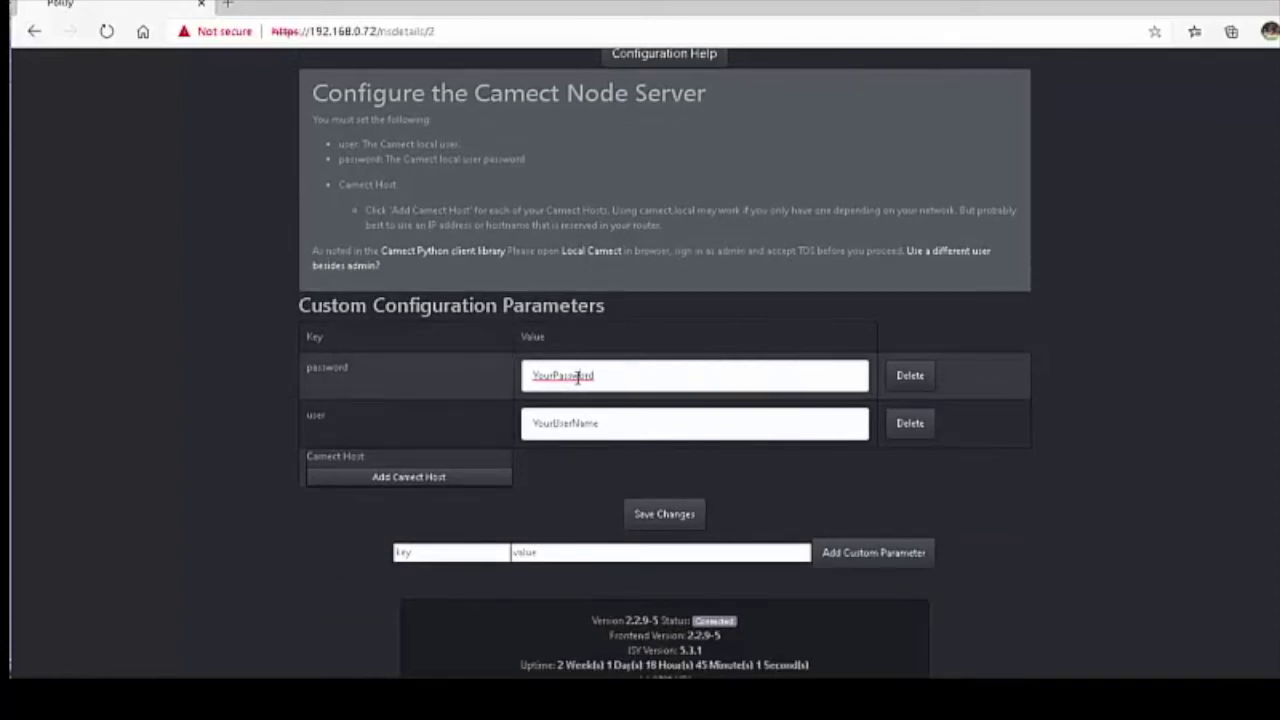
pyautogui.moveTo(608, 374); pyautogui.dragTo(522, 379)
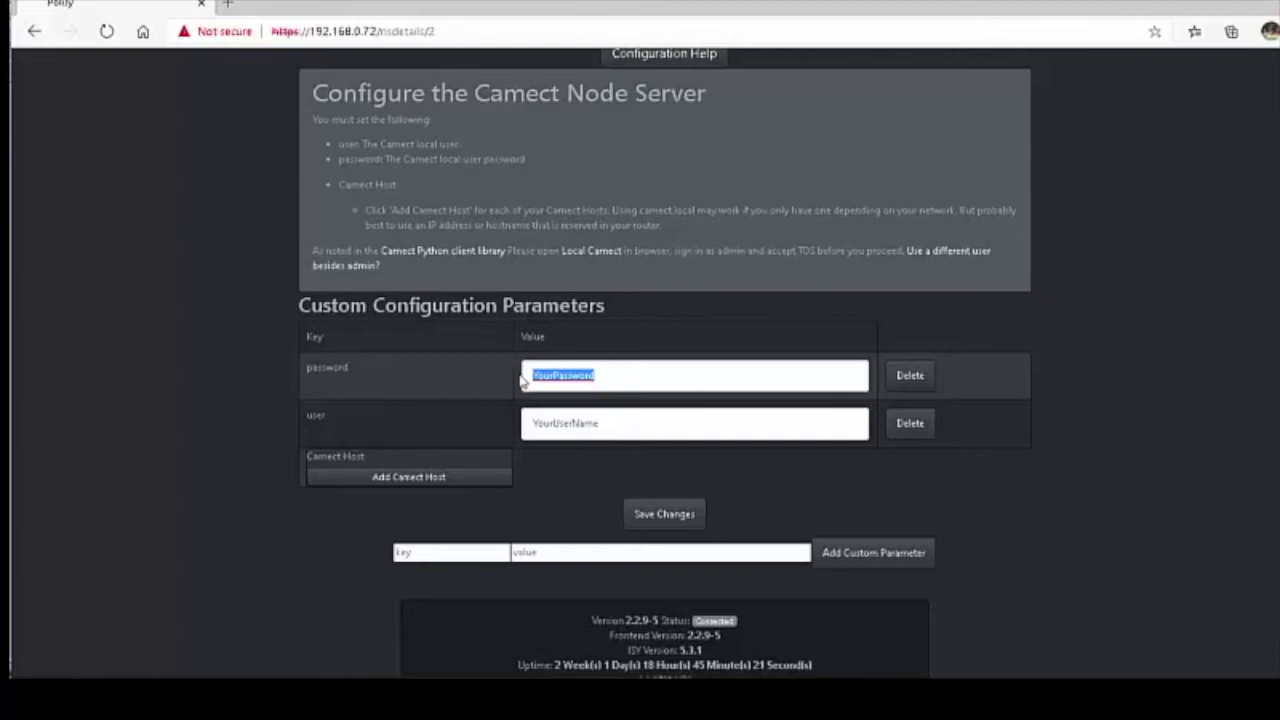
pyautogui.hotkey('ctrl', 'v')
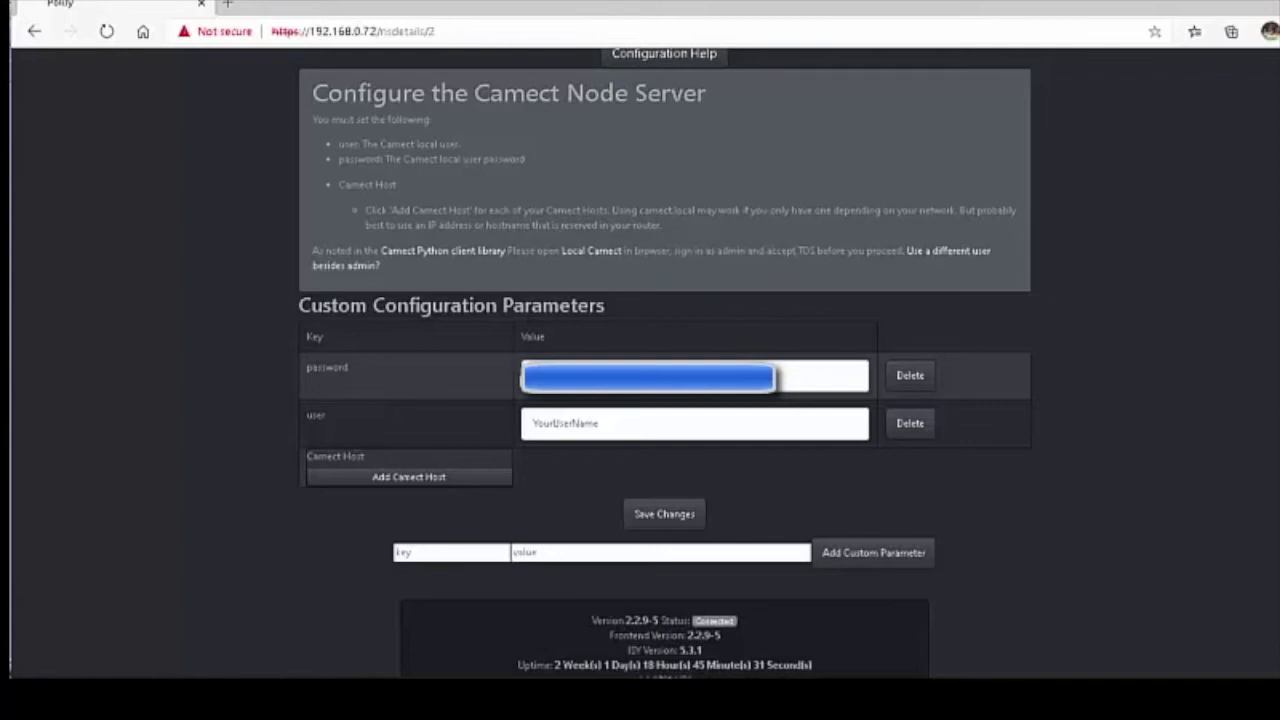
# Set the Camect user value to admin and add a Camect host entry.
pyautogui.click(552, 422)
pyautogui.write('admin')
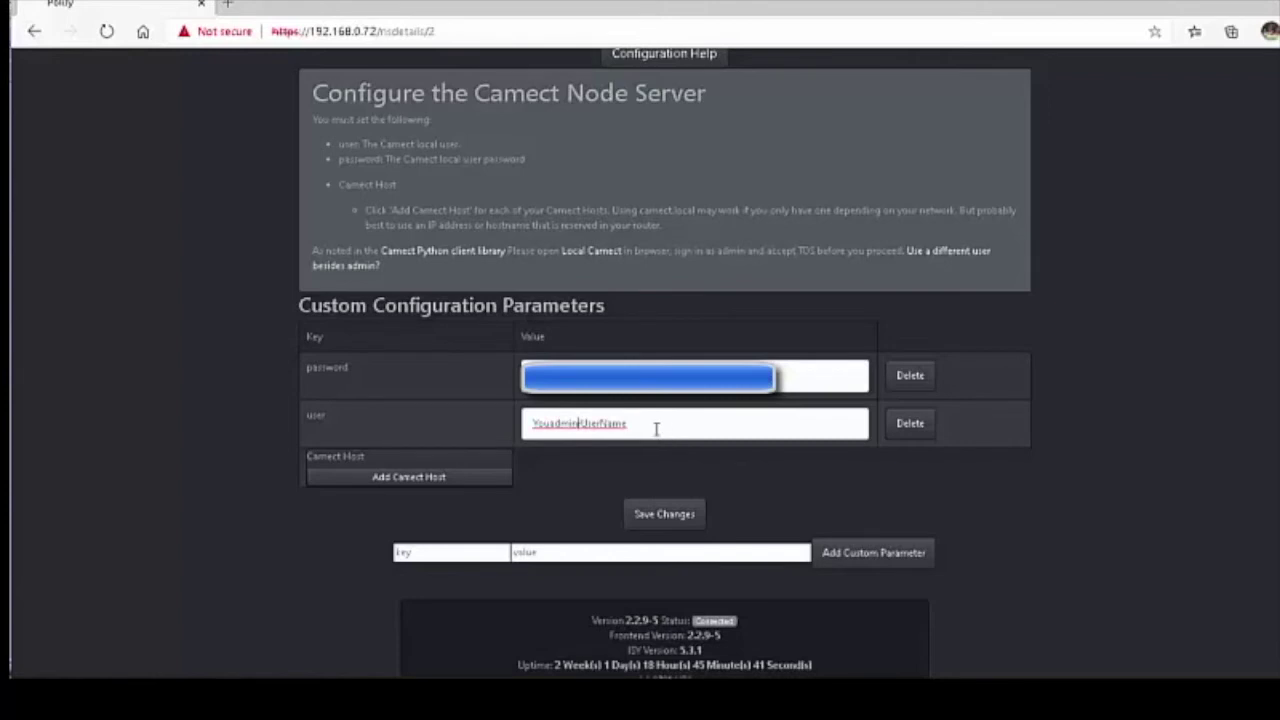
pyautogui.moveTo(657, 431); pyautogui.dragTo(420, 438)
pyautogui.write('admin')
pyautogui.click(389, 479)
# Replace the camect.local host with 192.168.0.78 and save the configuration changes.
pyautogui.click(463, 496)
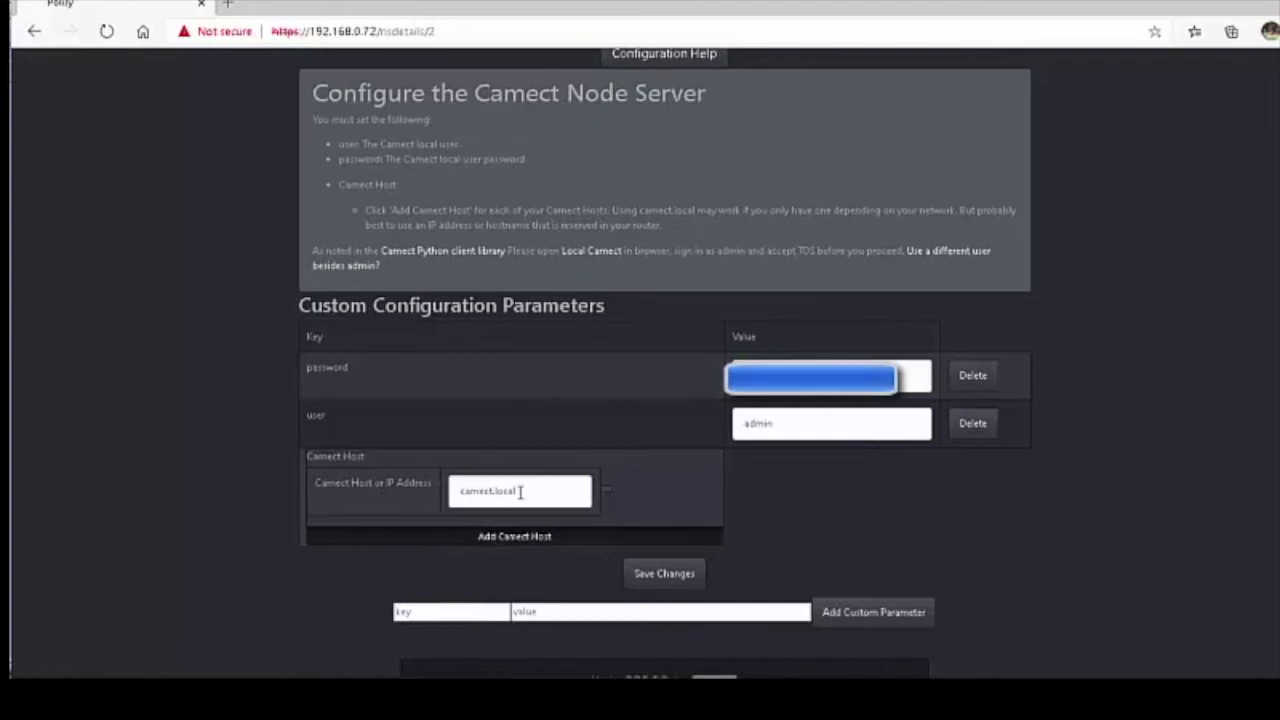
pyautogui.moveTo(522, 492); pyautogui.dragTo(452, 492)
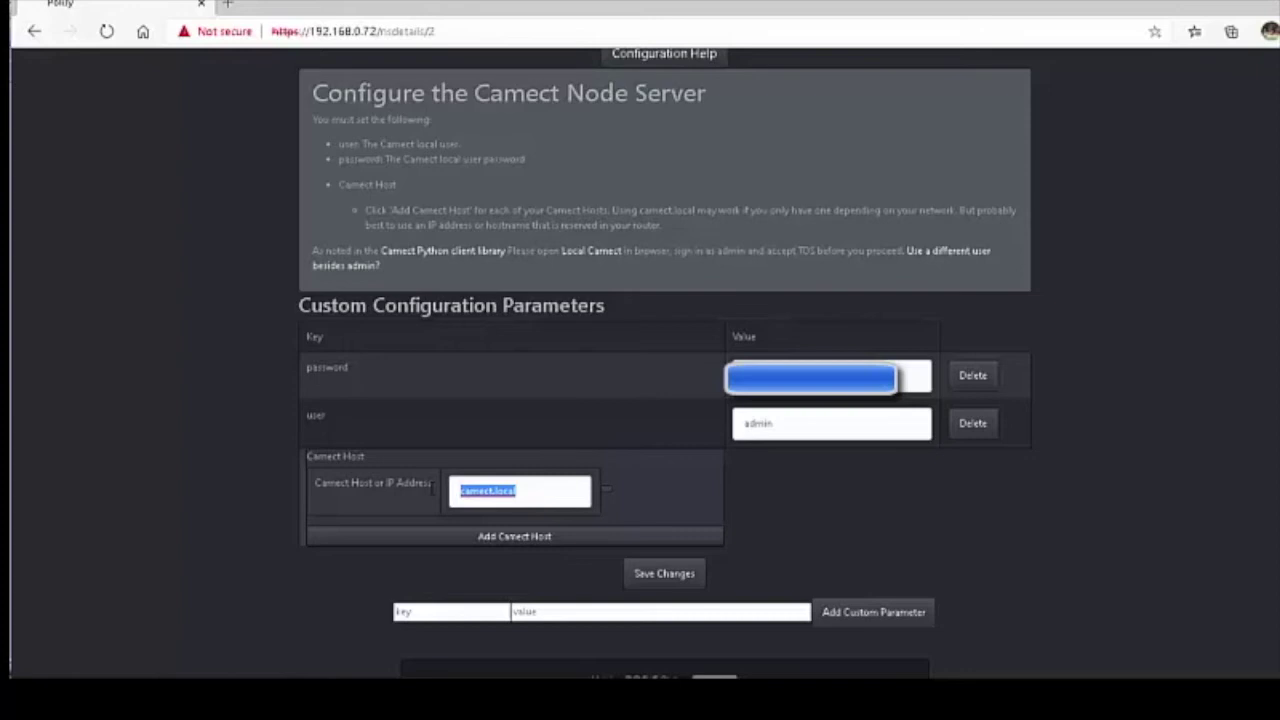
pyautogui.write('192.168.0.78')
pyautogui.click(670, 575)
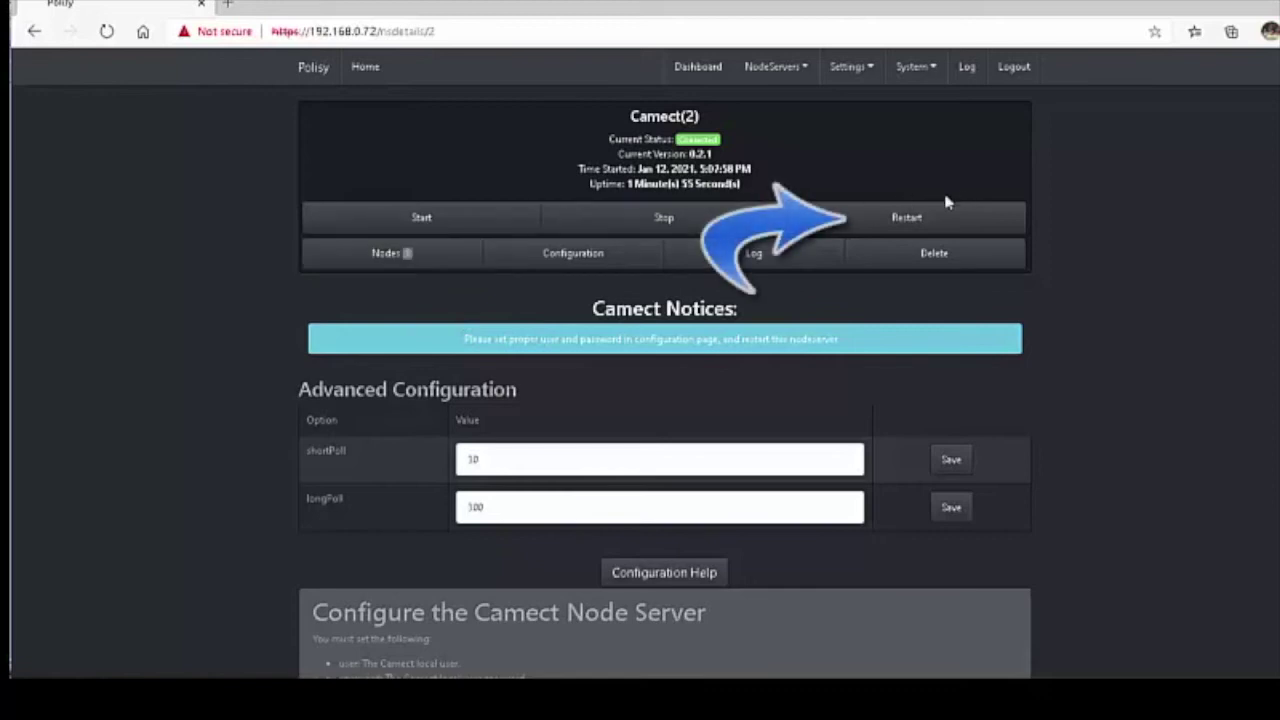
# Restart the Camect(2) node server so it reconnects with the new settings.
pyautogui.click(904, 218)
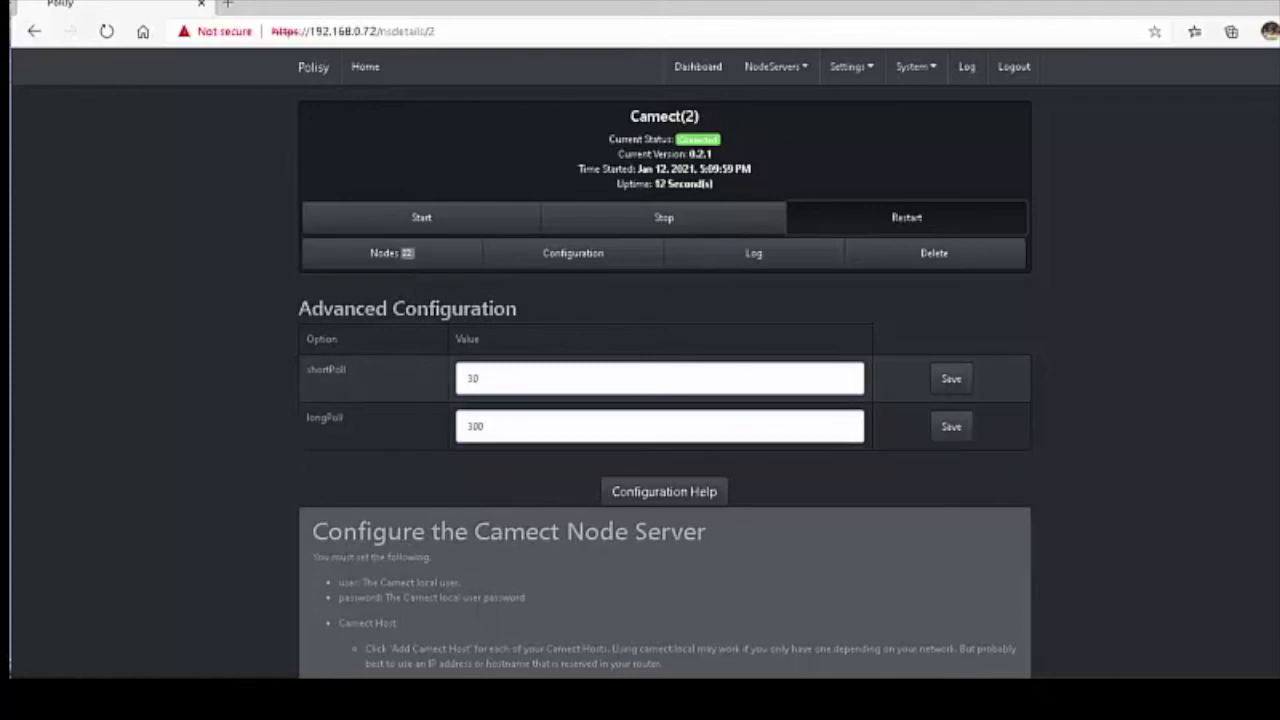
# Return to the ISY console and query the Camect node server's nodes.
pyautogui.hotkey('alt', 'Tab')
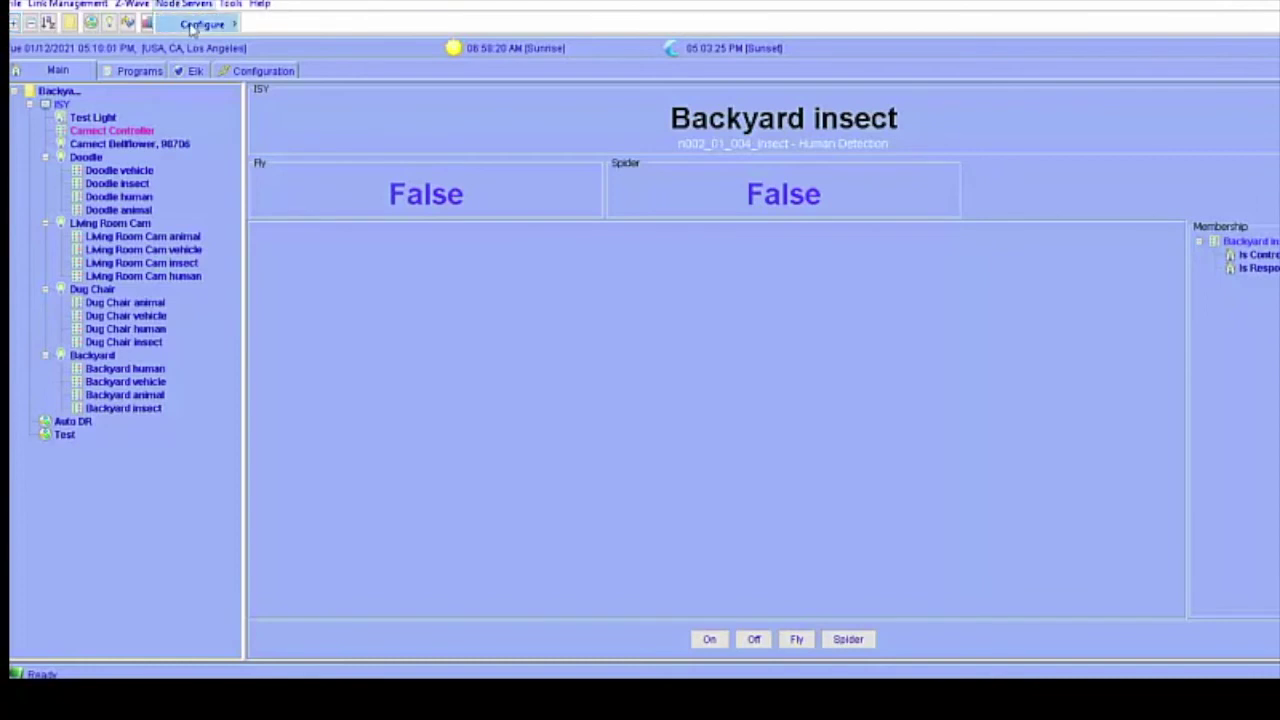
pyautogui.moveTo(194, 27)
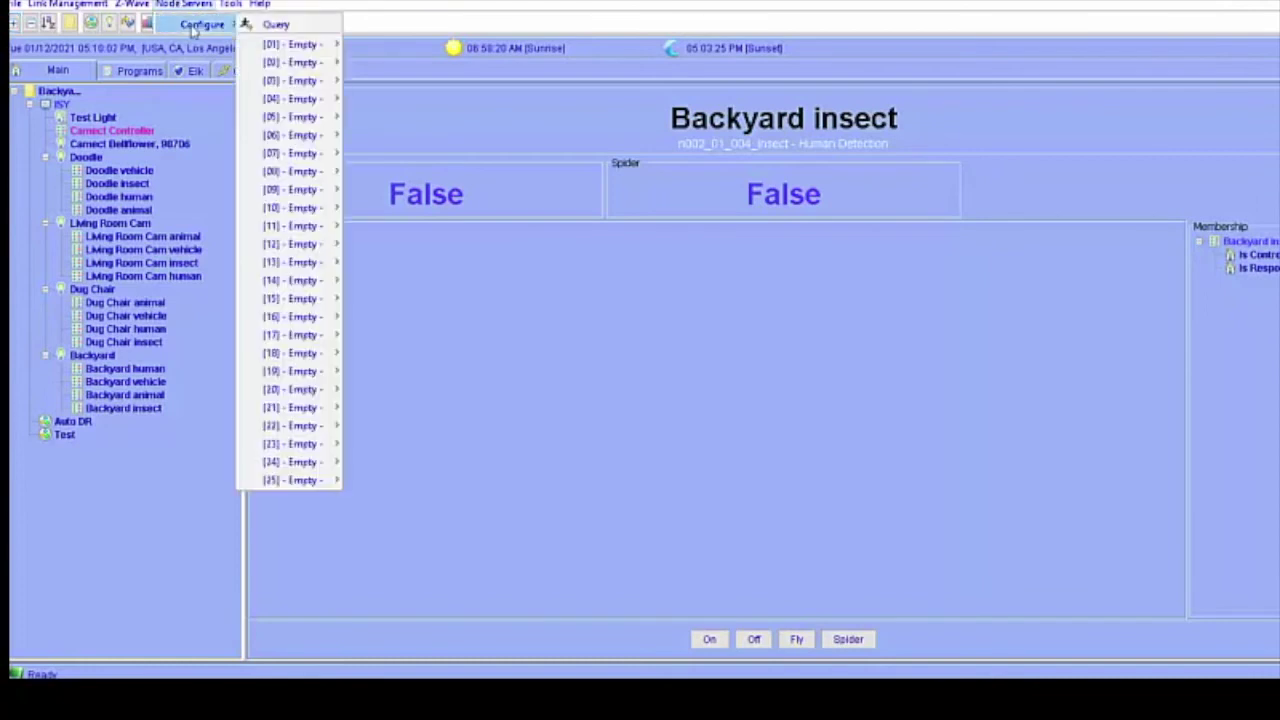
pyautogui.click(268, 25)
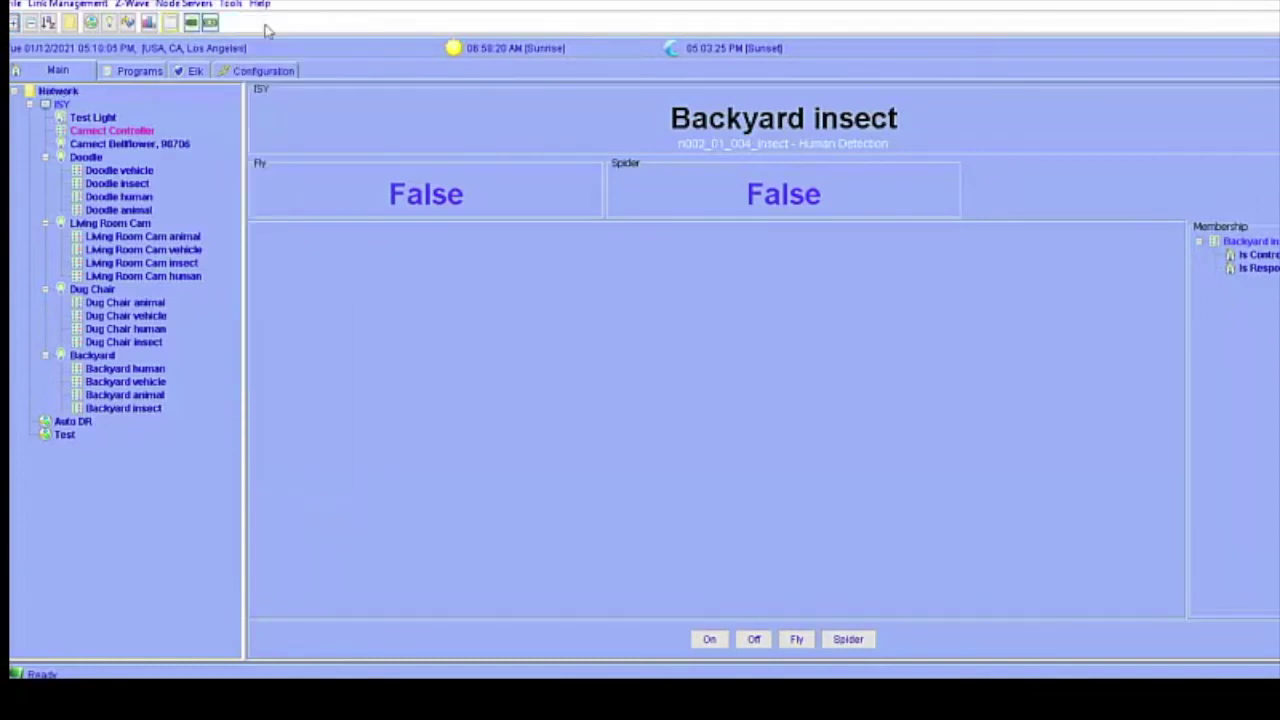
pyautogui.click(168, 5)
pyautogui.moveTo(176, 26)
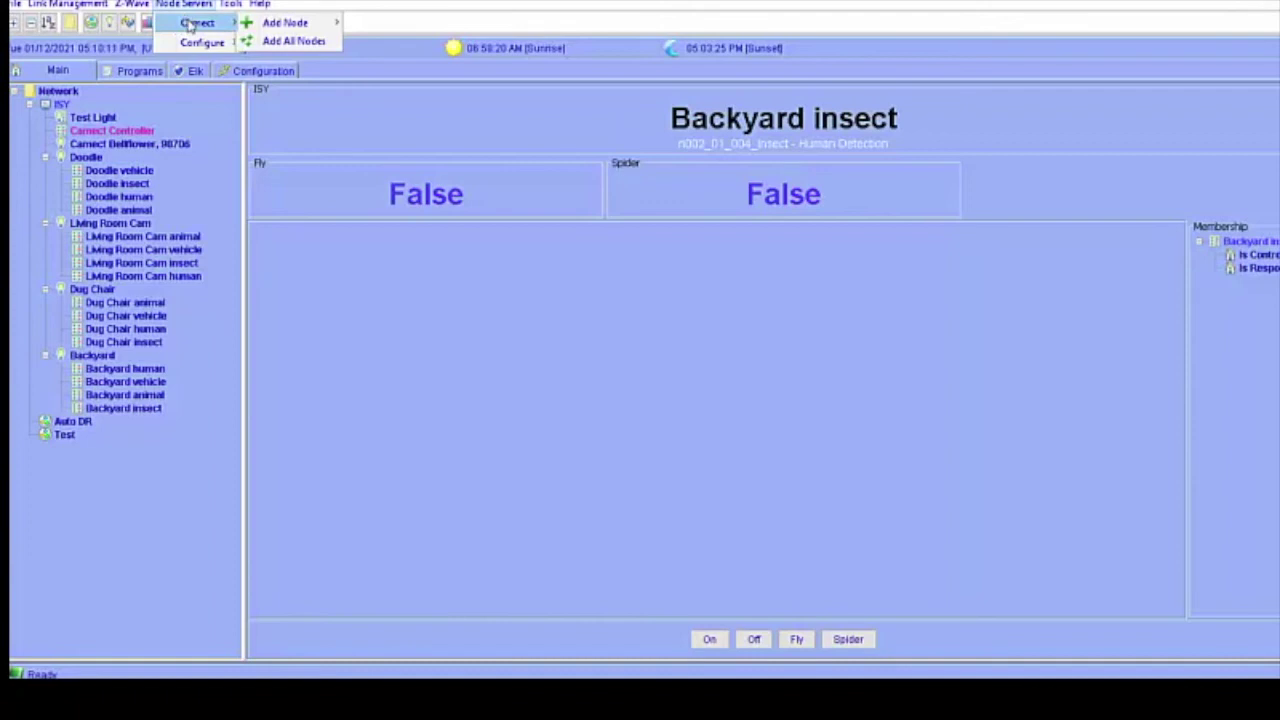
# Add all Camect nodes to the ISY, confirm, and view the Doodle vehicle node.
pyautogui.click(282, 41)
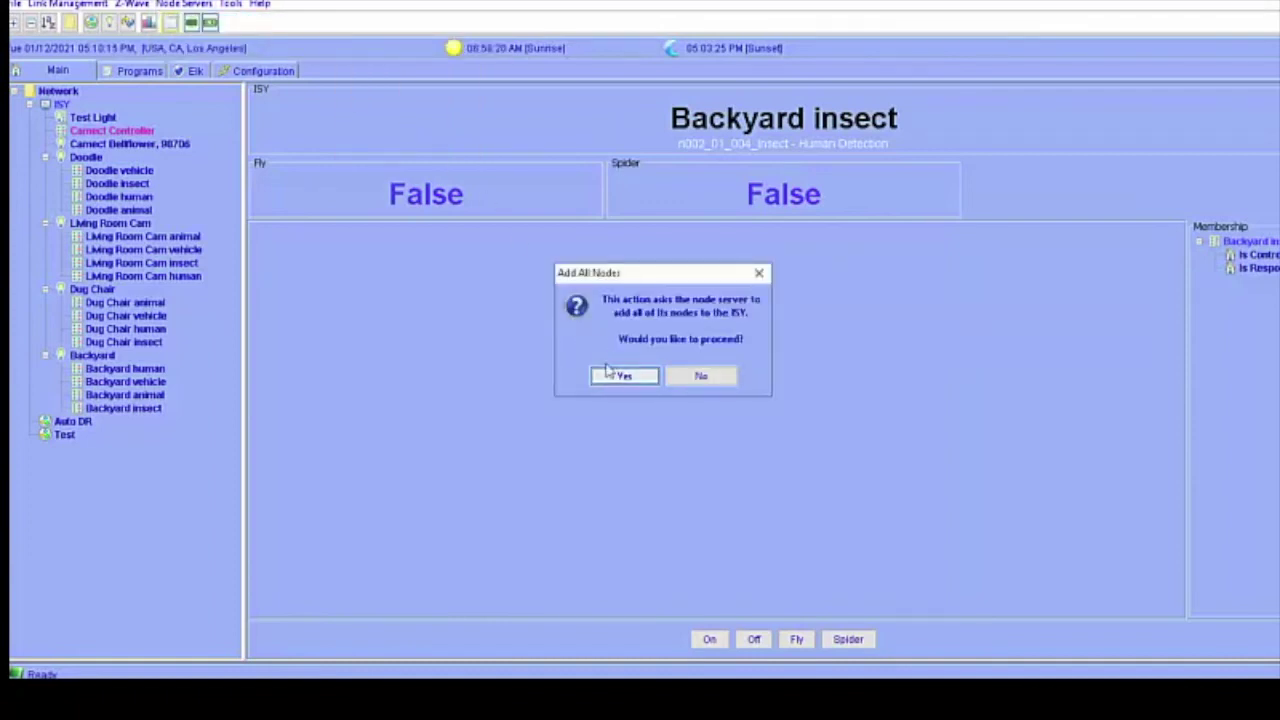
pyautogui.click(608, 374)
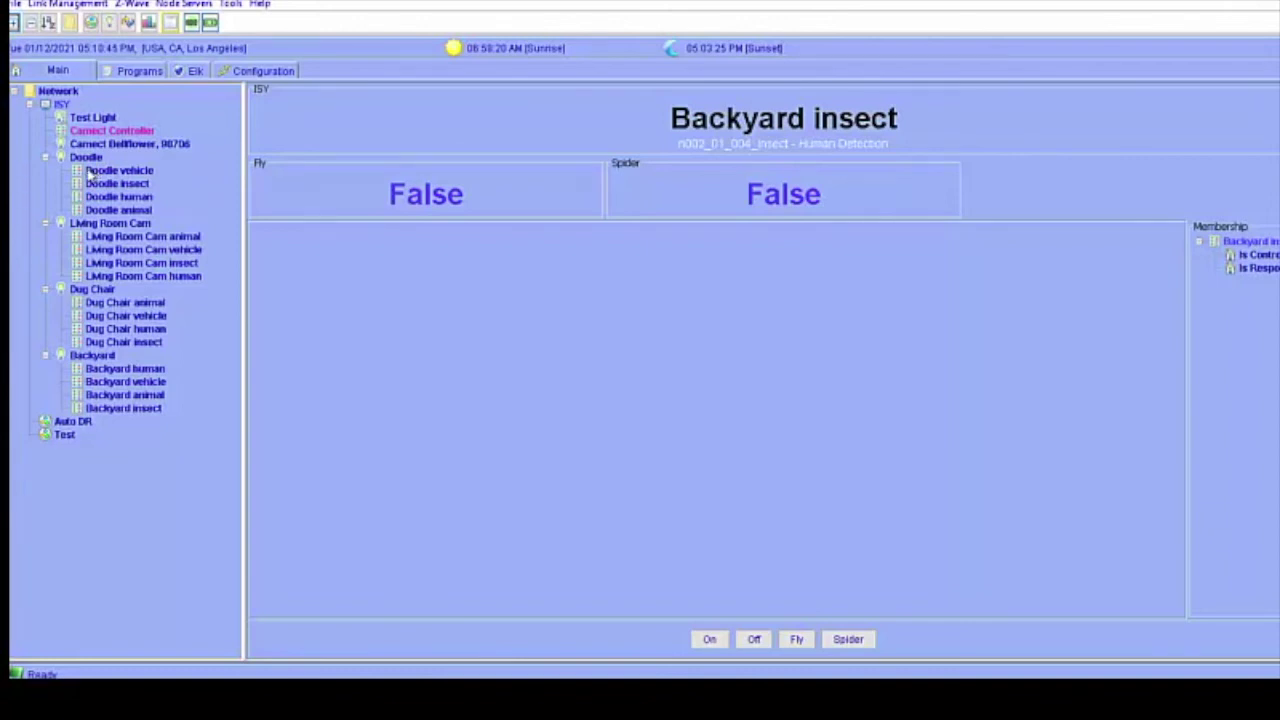
pyautogui.click(92, 172)
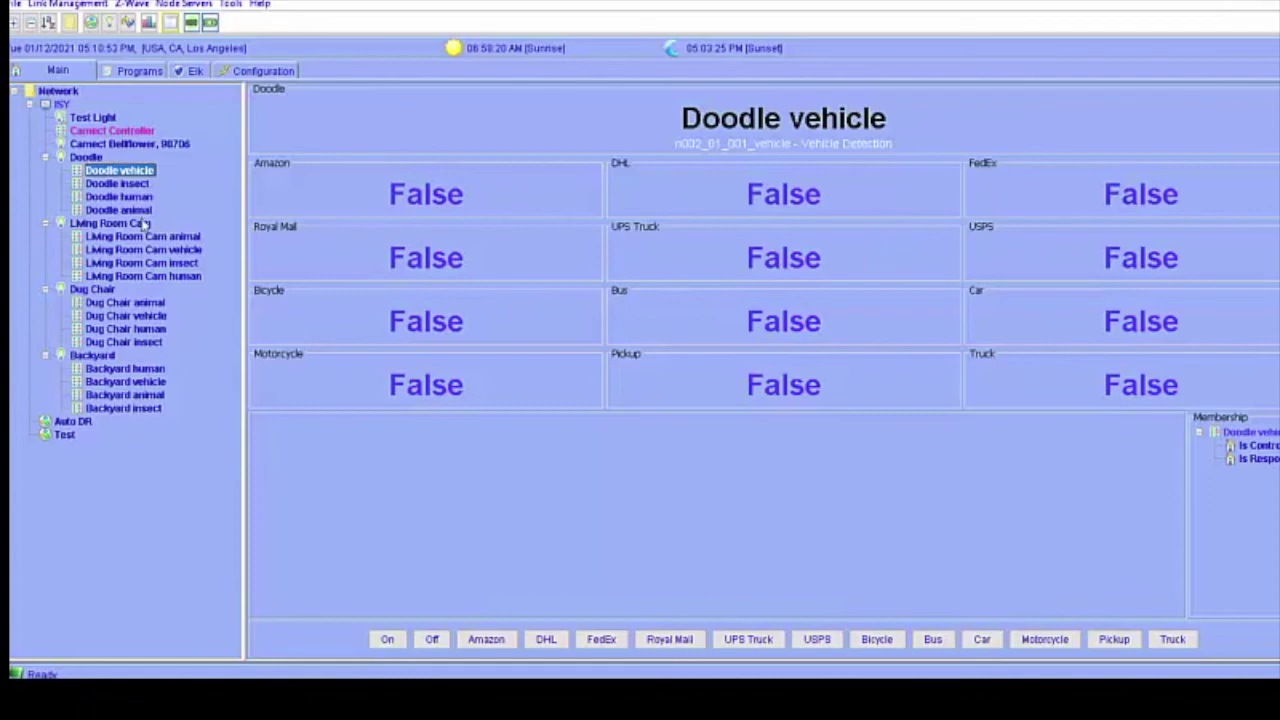
# View the Doodle insect node, then the Doodle animal detection node.
pyautogui.click(125, 187)
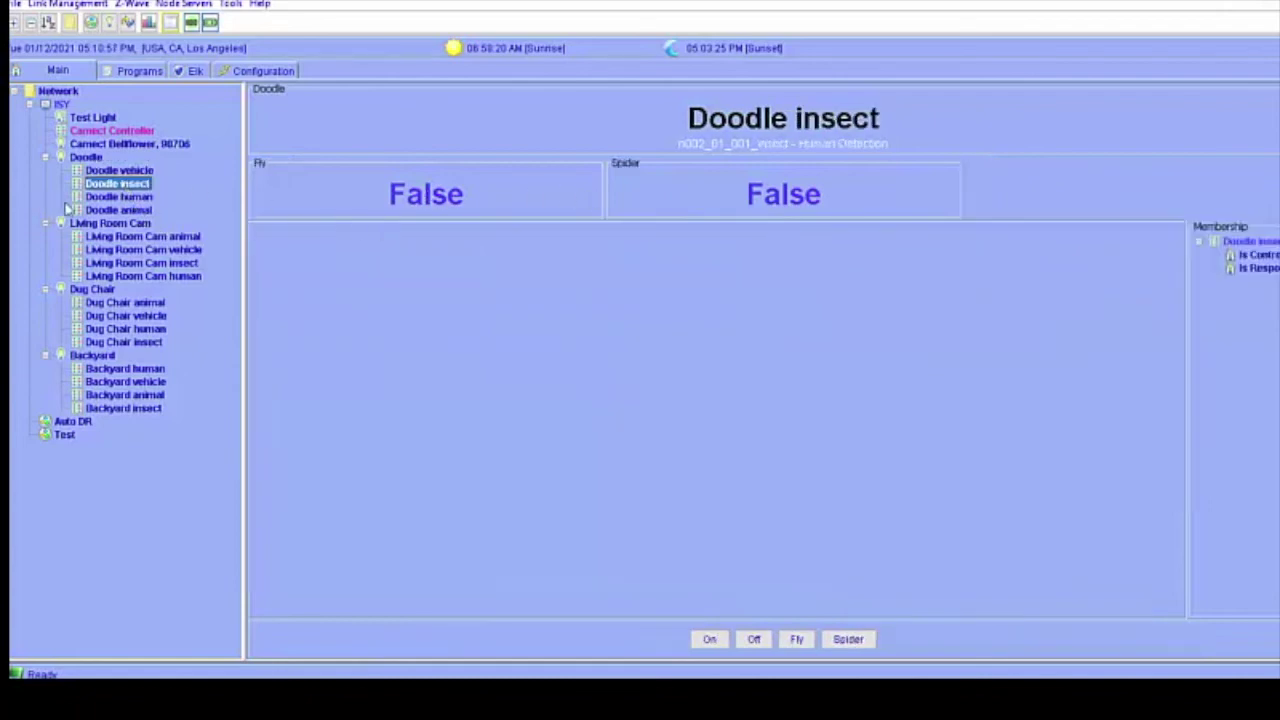
pyautogui.click(112, 211)
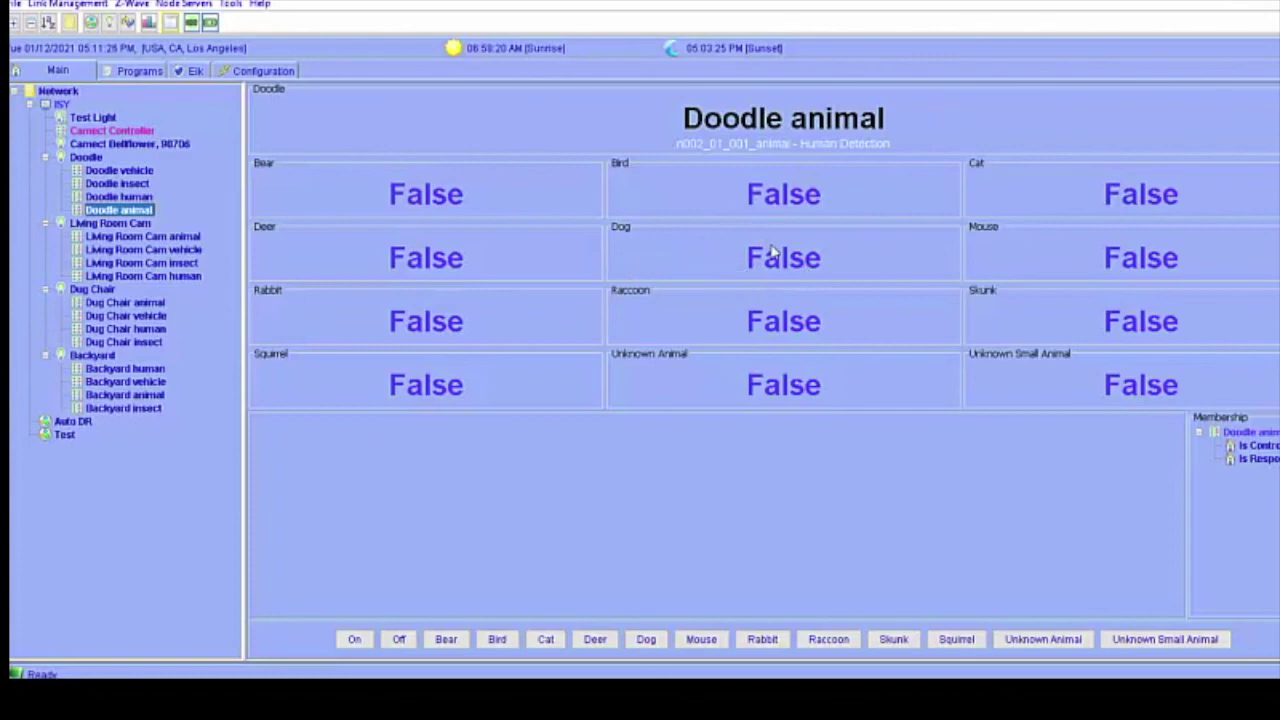
# Create a new program named Dog.
pyautogui.click(140, 71)
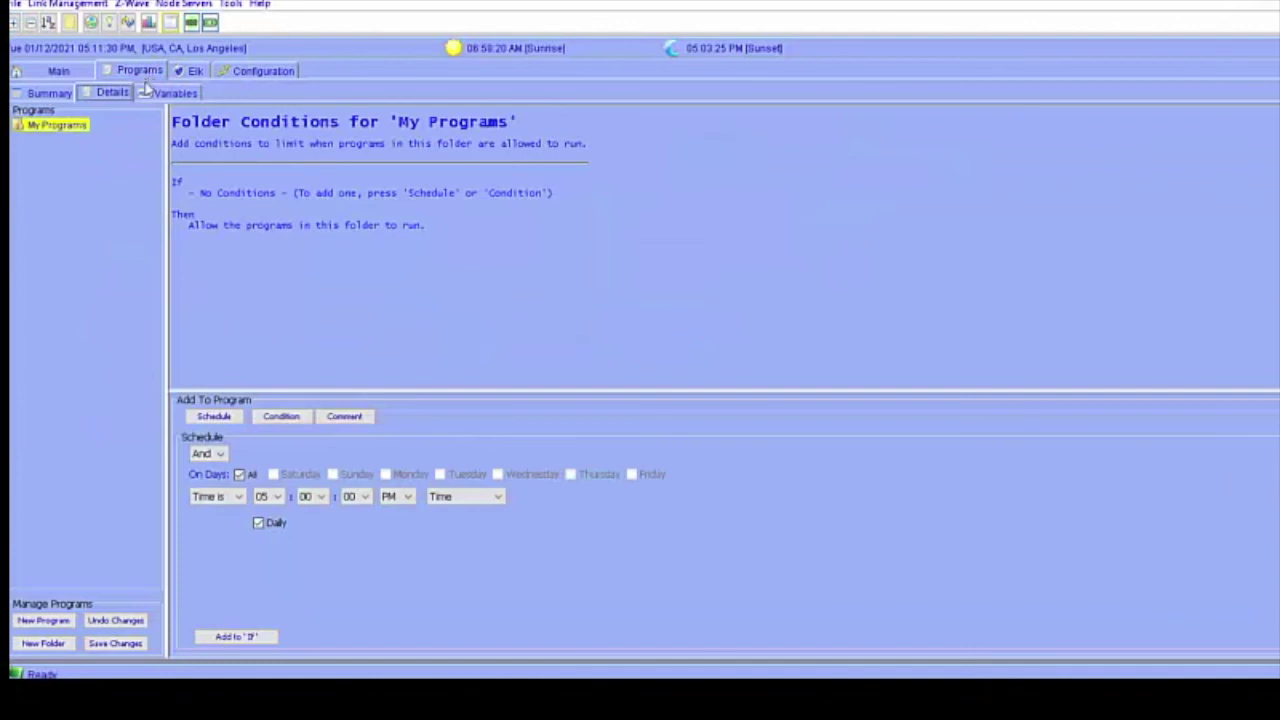
pyautogui.click(28, 623)
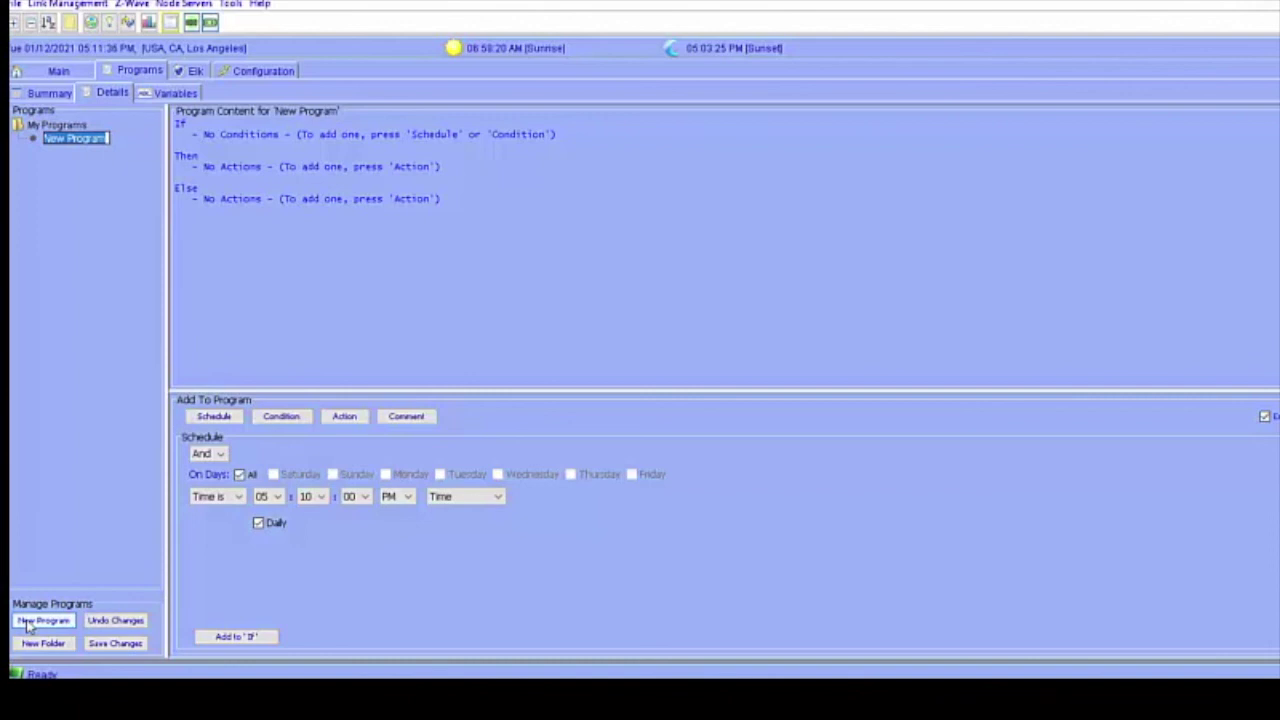
pyautogui.write('Dog')
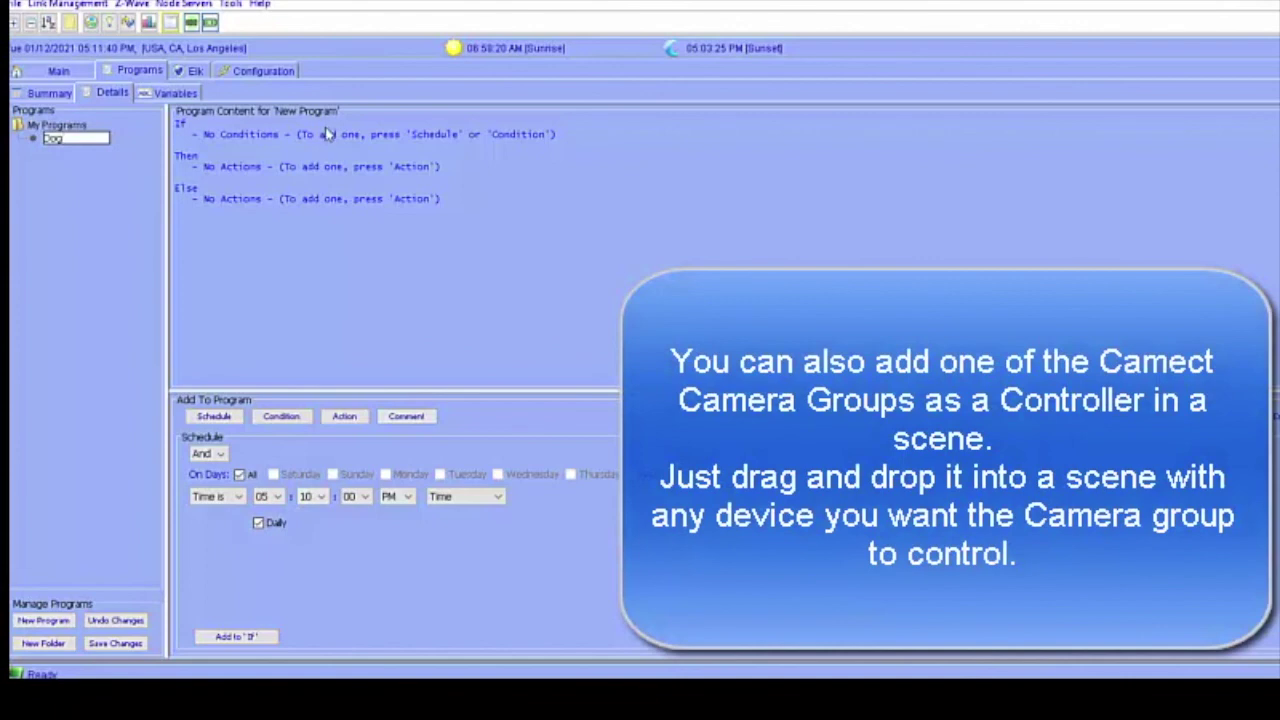
# Add the If condition: Control, Backyard / Backyard animal is switched Dog.
pyautogui.click(327, 135)
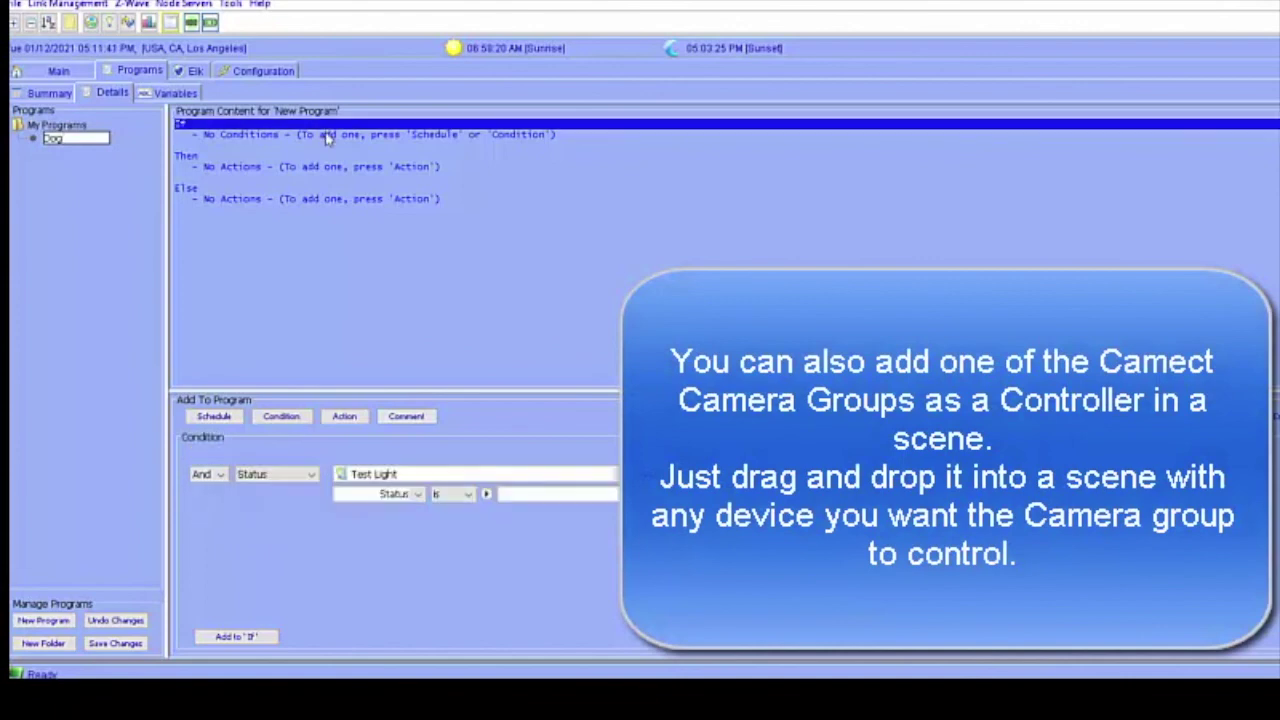
pyautogui.click(279, 477)
pyautogui.click(280, 504)
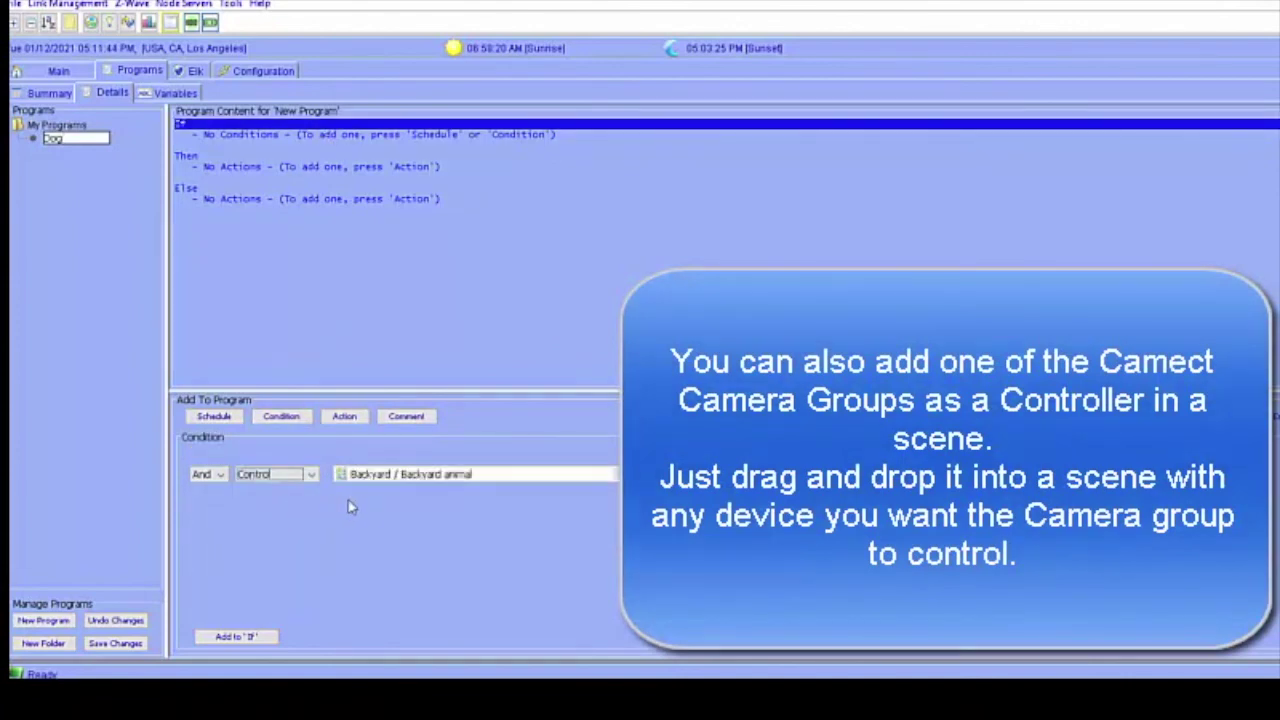
pyautogui.click(418, 482)
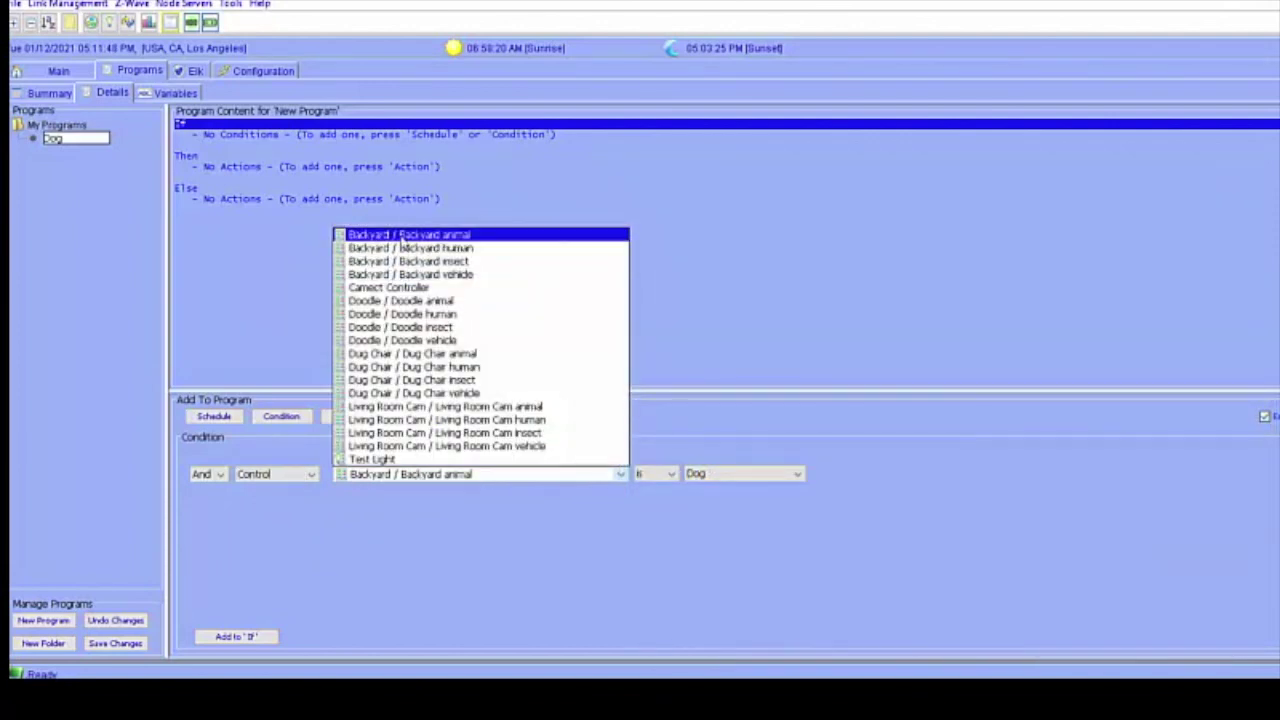
pyautogui.click(420, 237)
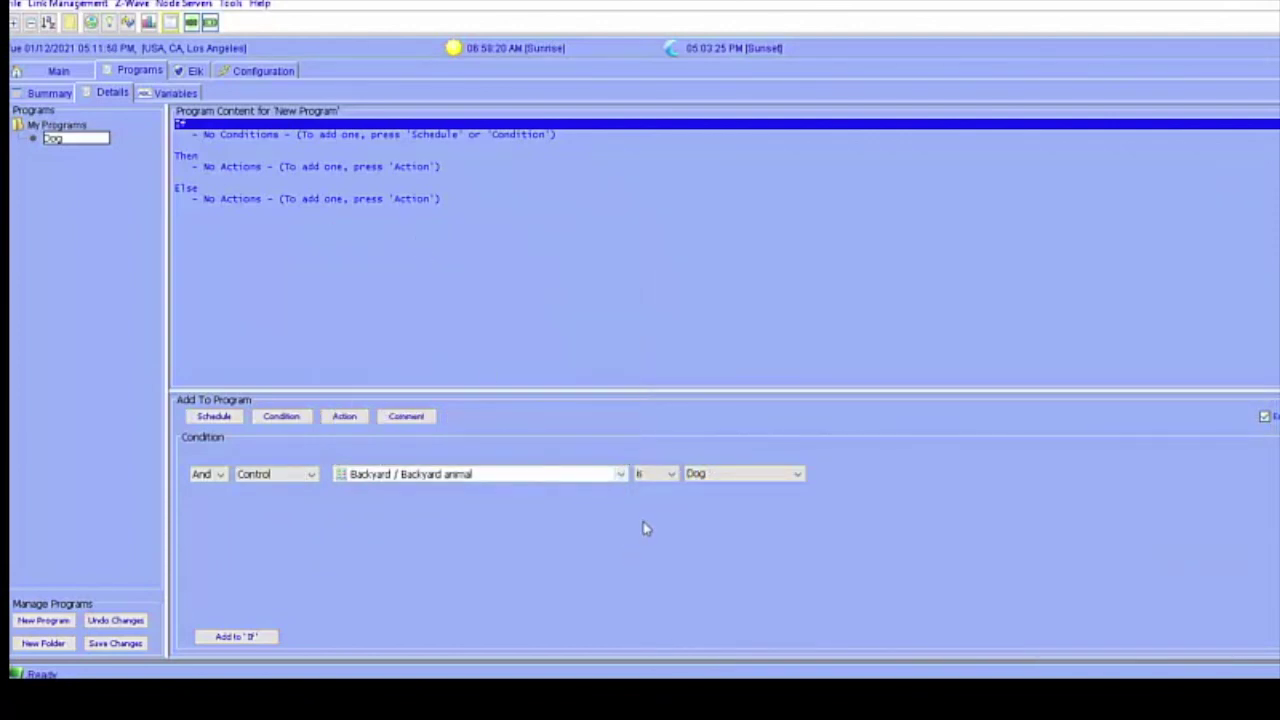
pyautogui.click(699, 479)
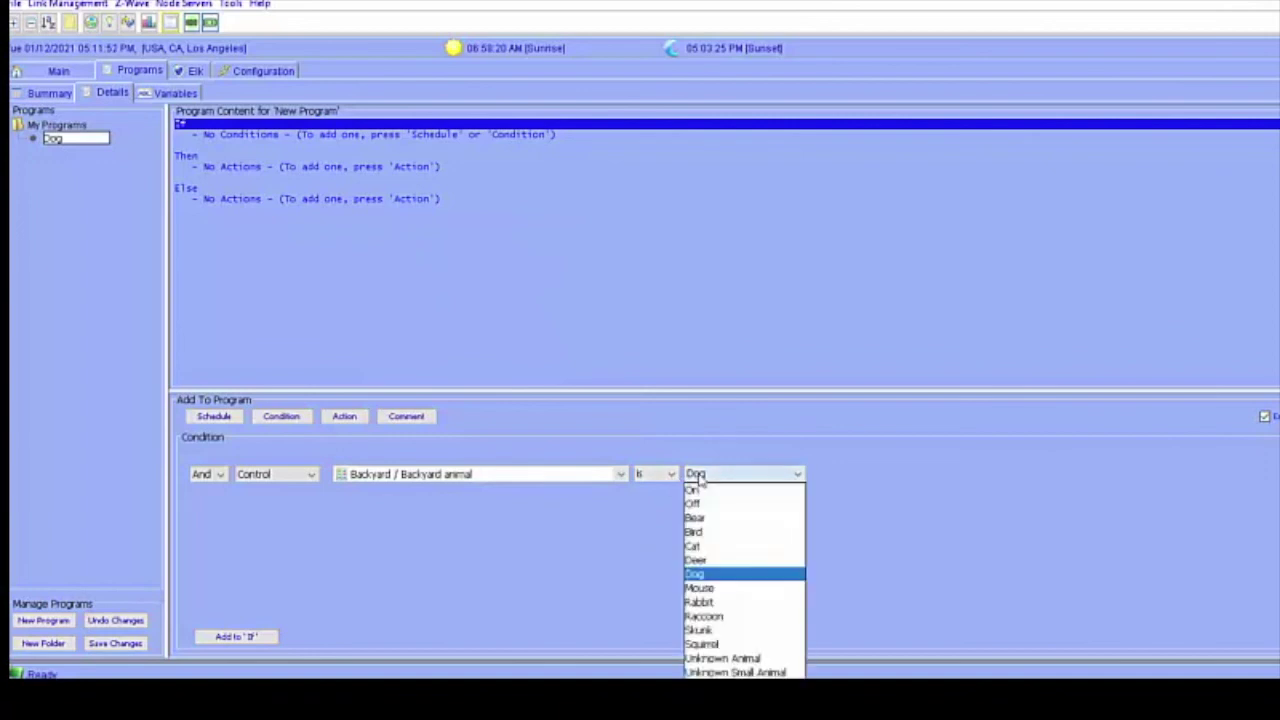
pyautogui.click(701, 577)
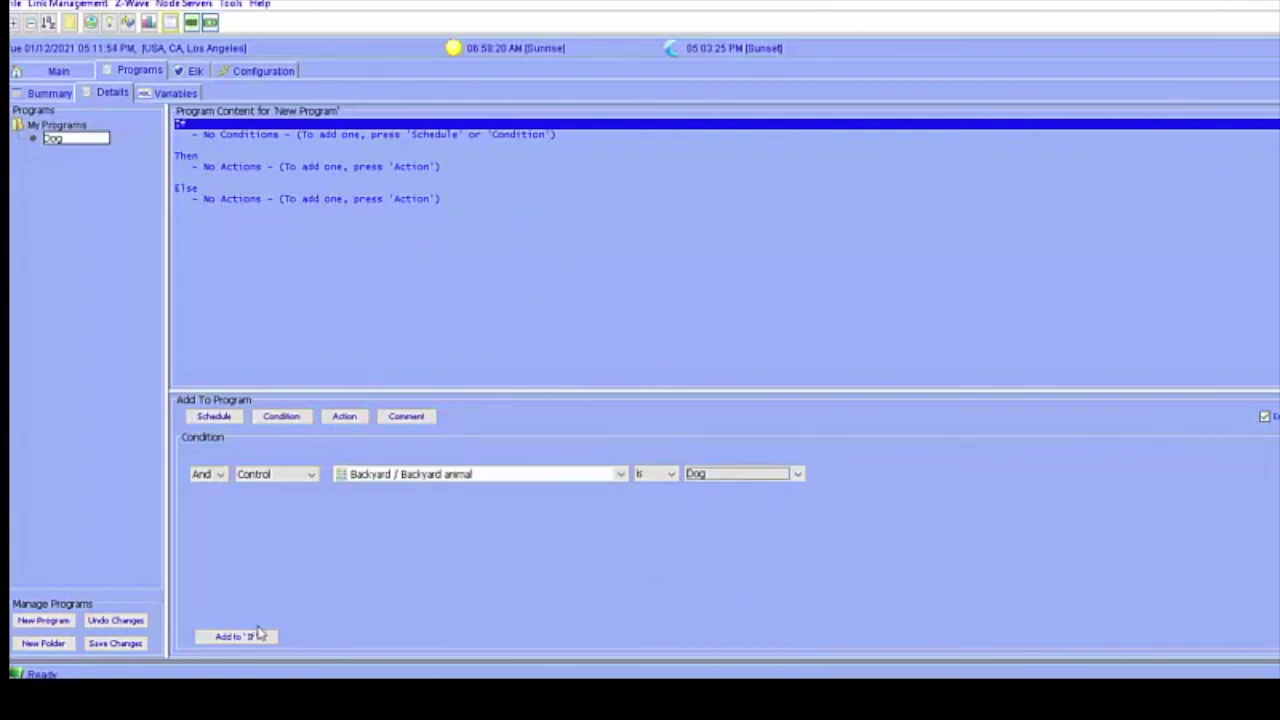
pyautogui.click(240, 637)
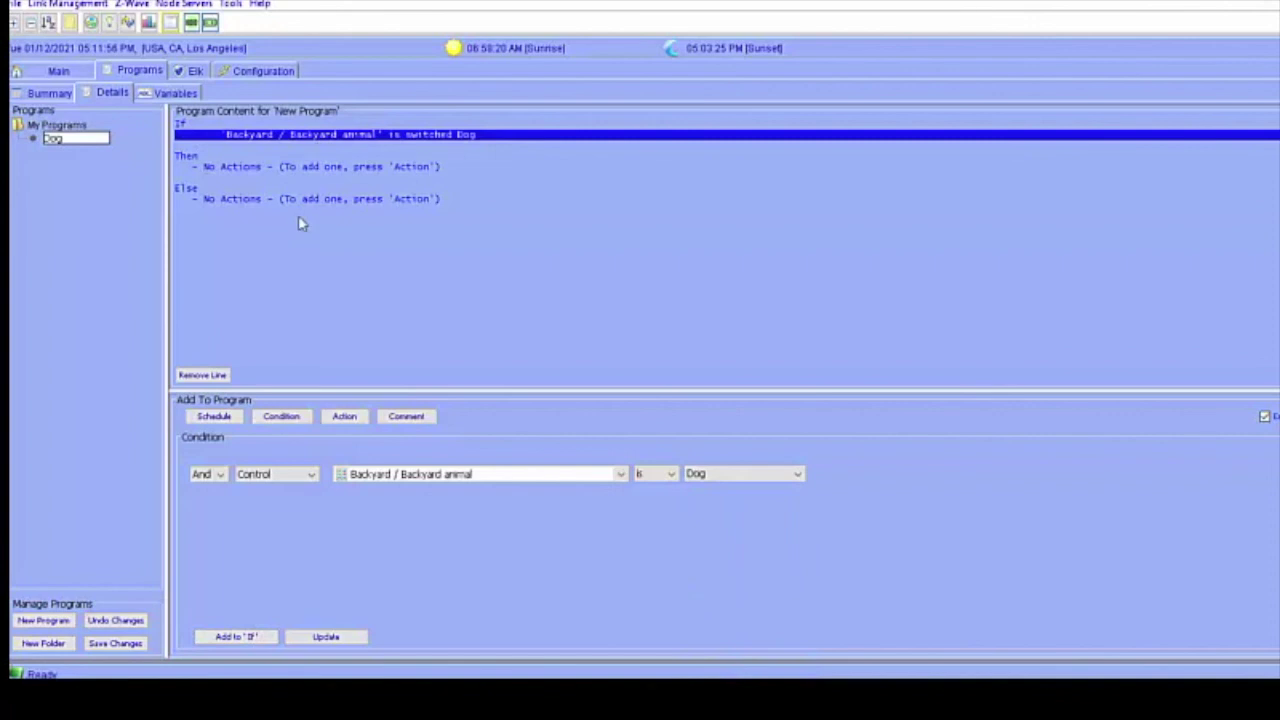
# Add Set 'Test' On, then a 1-minute Wait, to the Dog program's Then section.
pyautogui.click(288, 165)
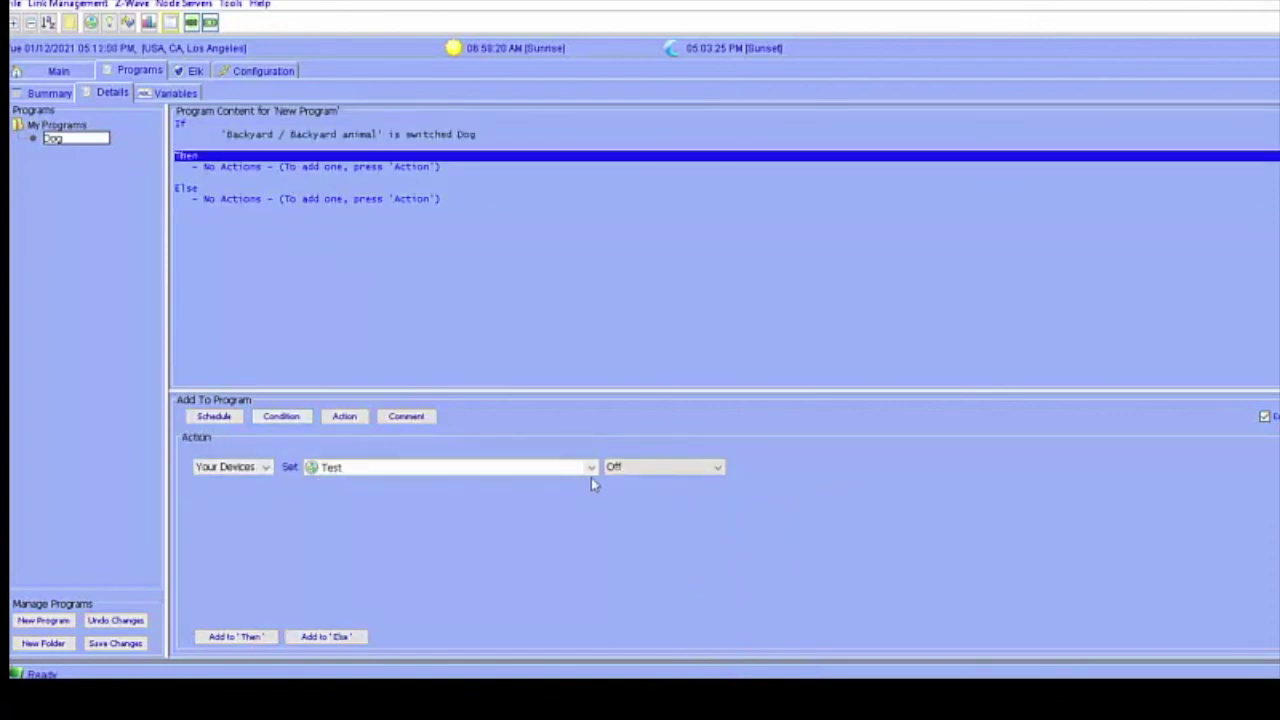
pyautogui.click(631, 471)
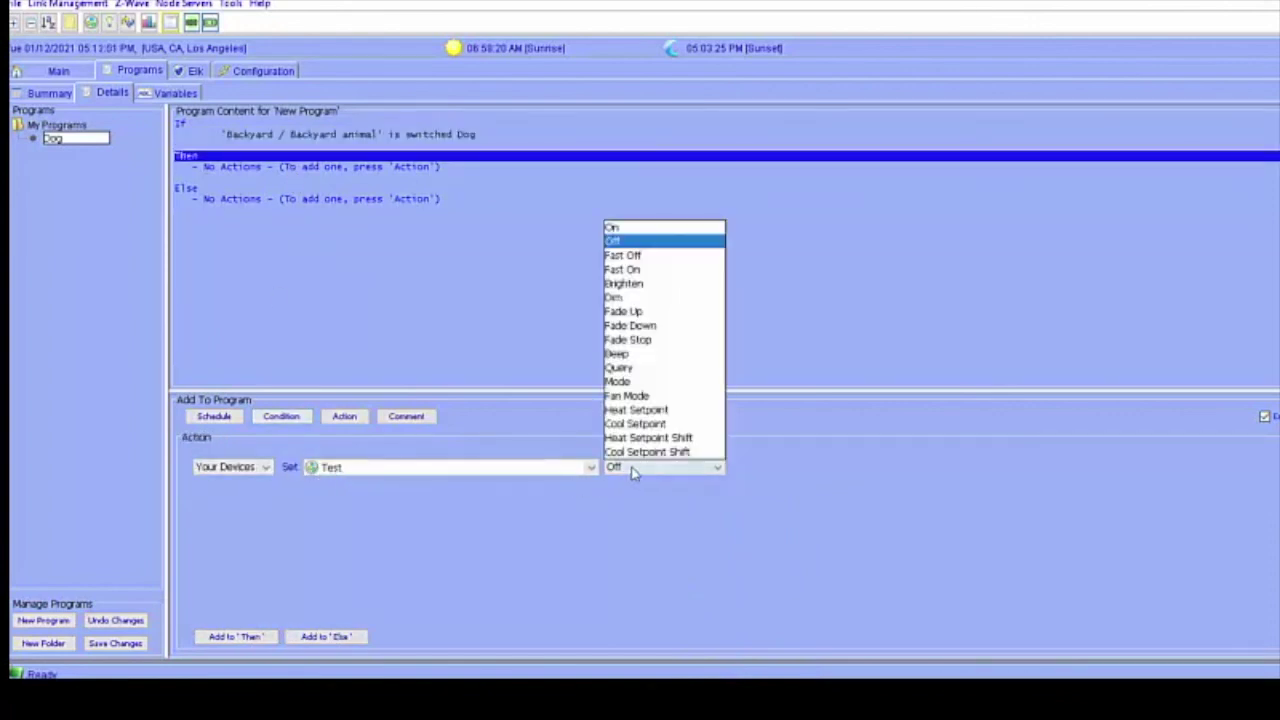
pyautogui.click(634, 229)
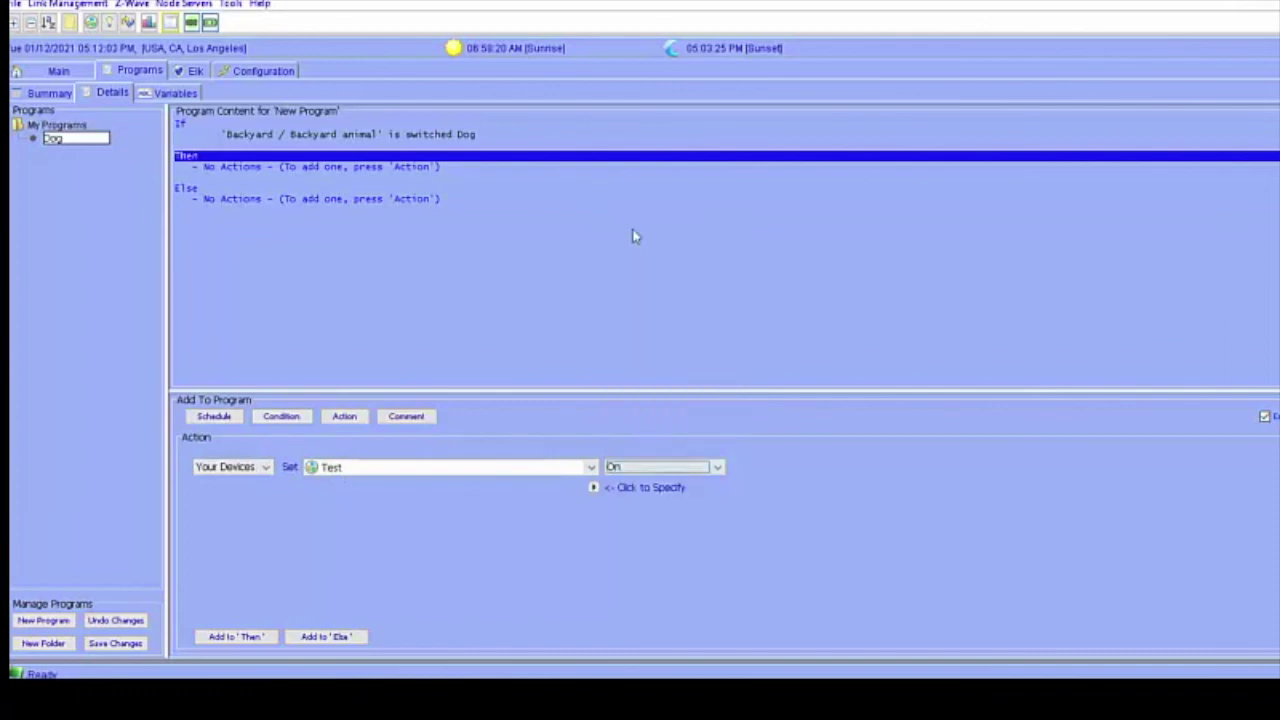
pyautogui.click(240, 638)
pyautogui.click(246, 467)
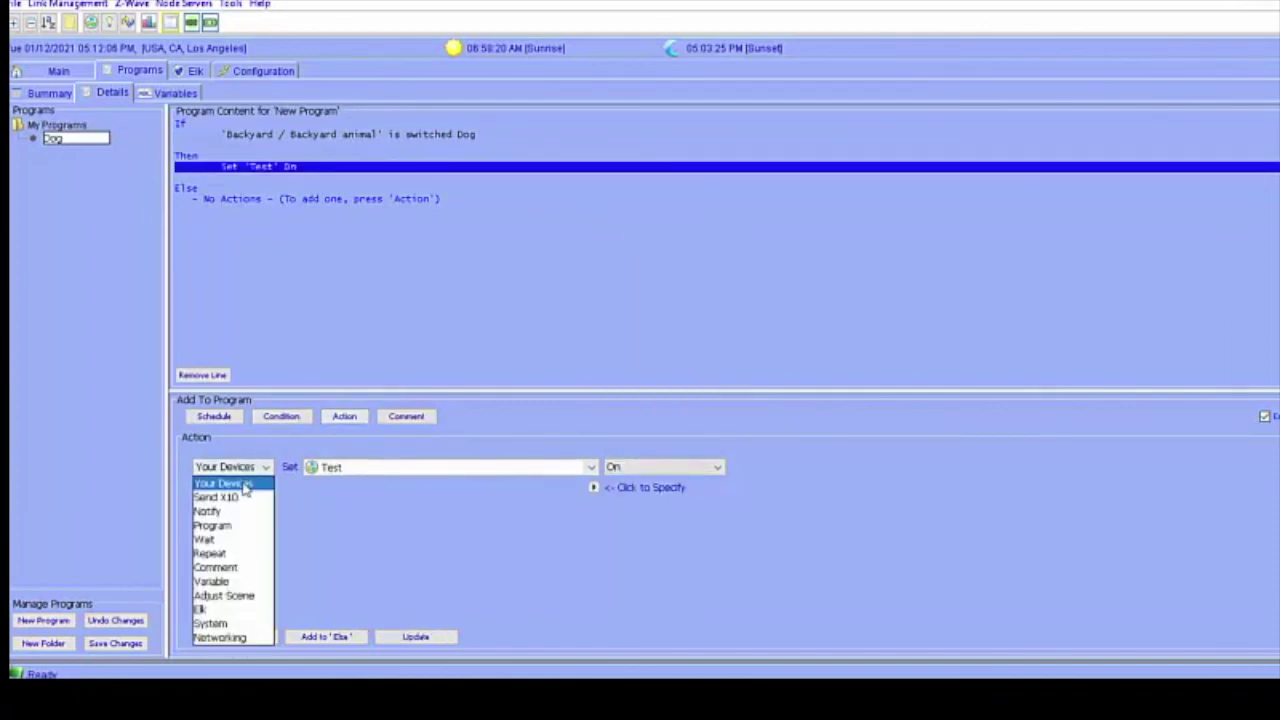
pyautogui.click(228, 540)
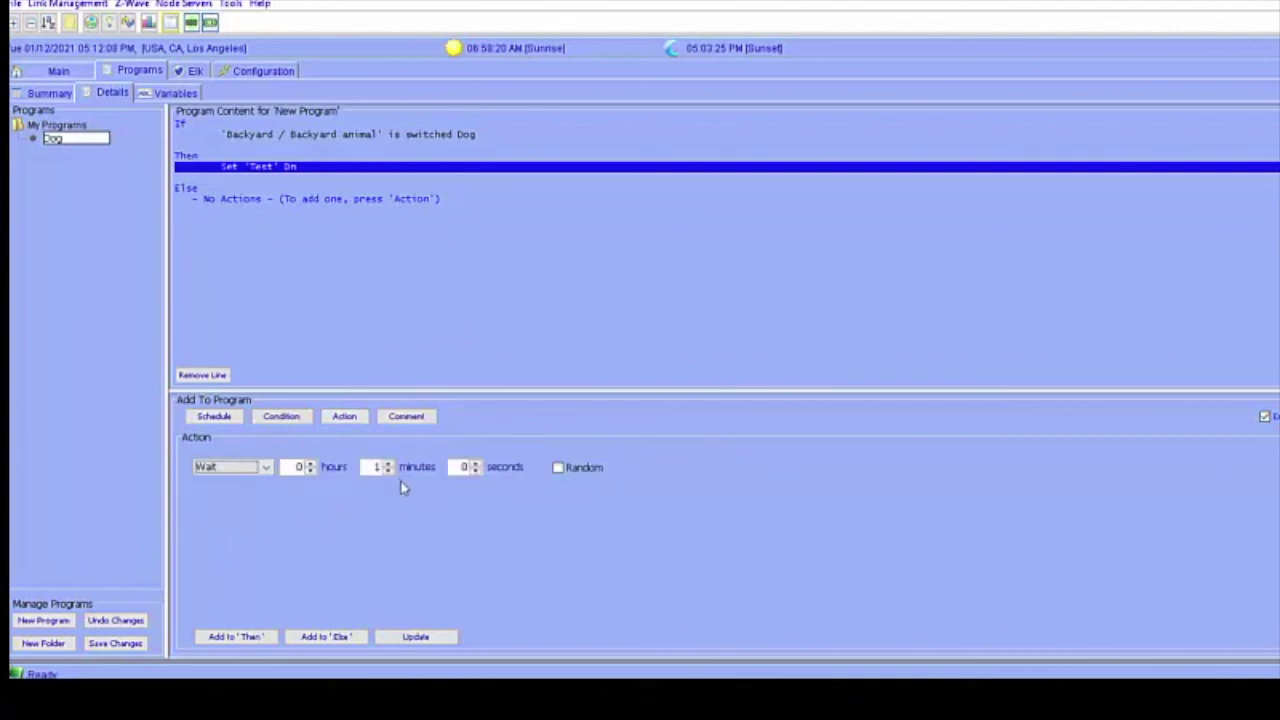
pyautogui.click(240, 637)
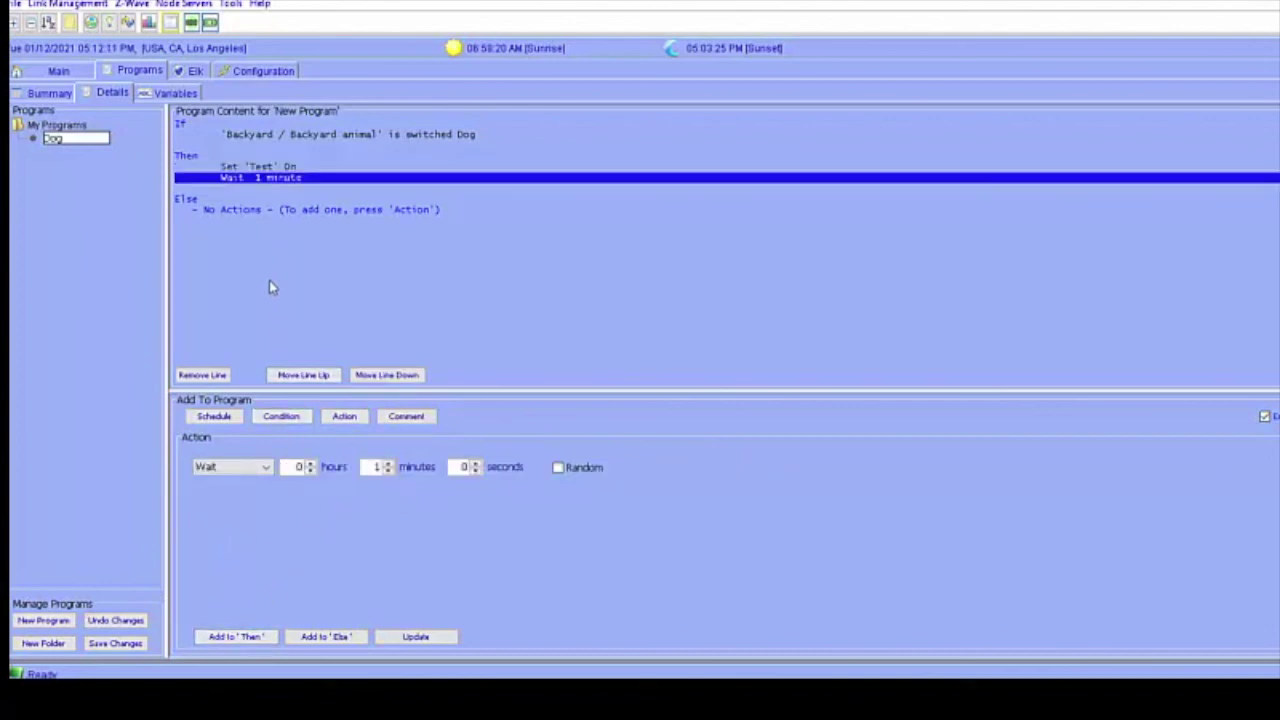
# Append Set 'Test' Off after the 1-minute wait.
pyautogui.click(272, 167)
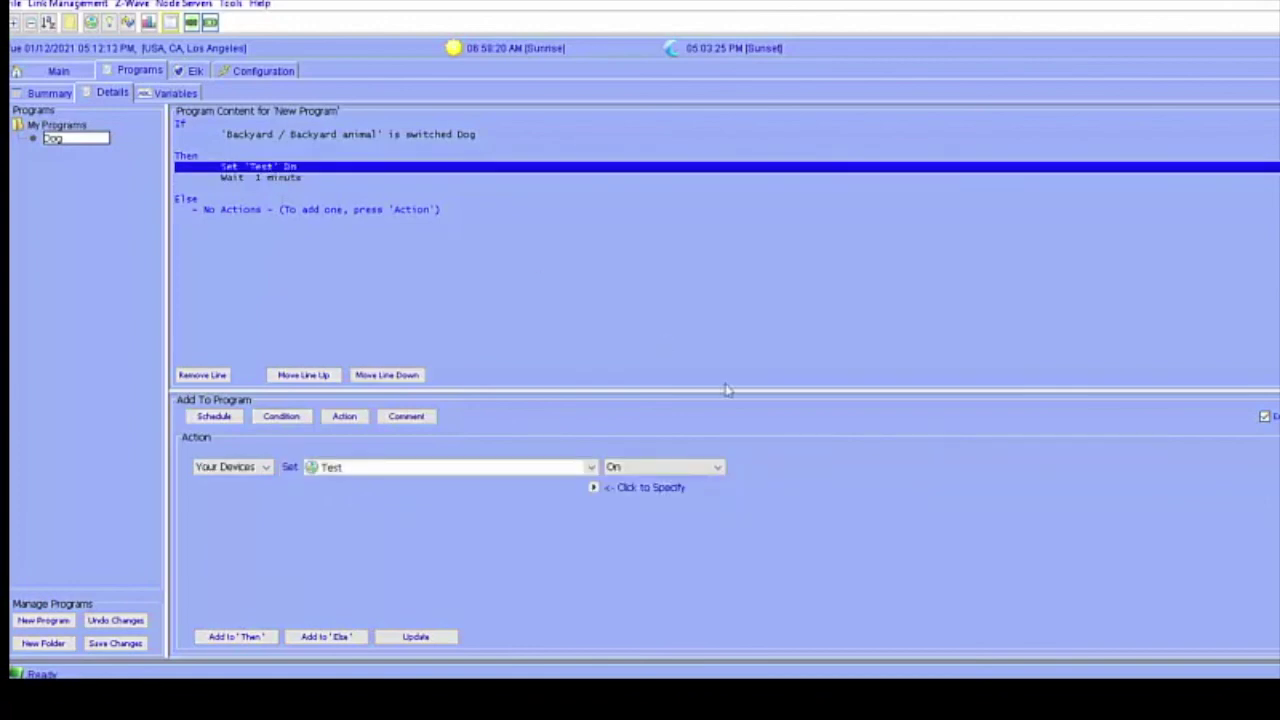
pyautogui.click(677, 470)
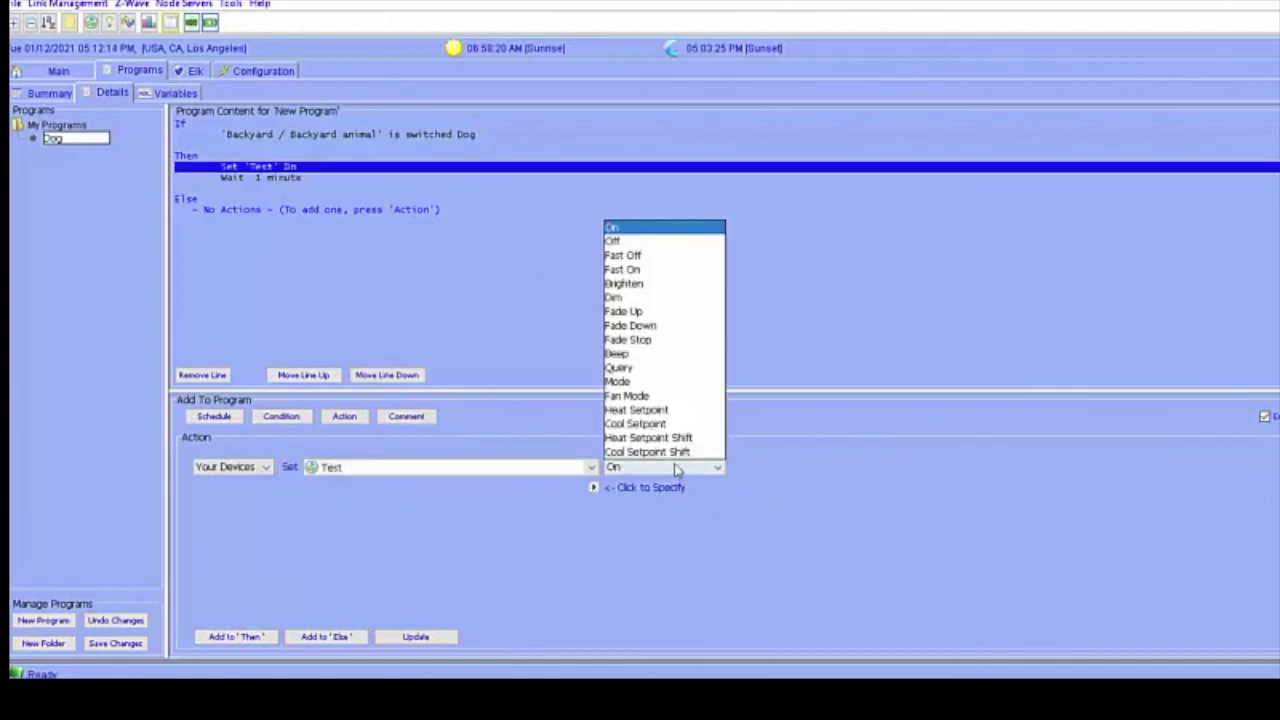
pyautogui.click(637, 248)
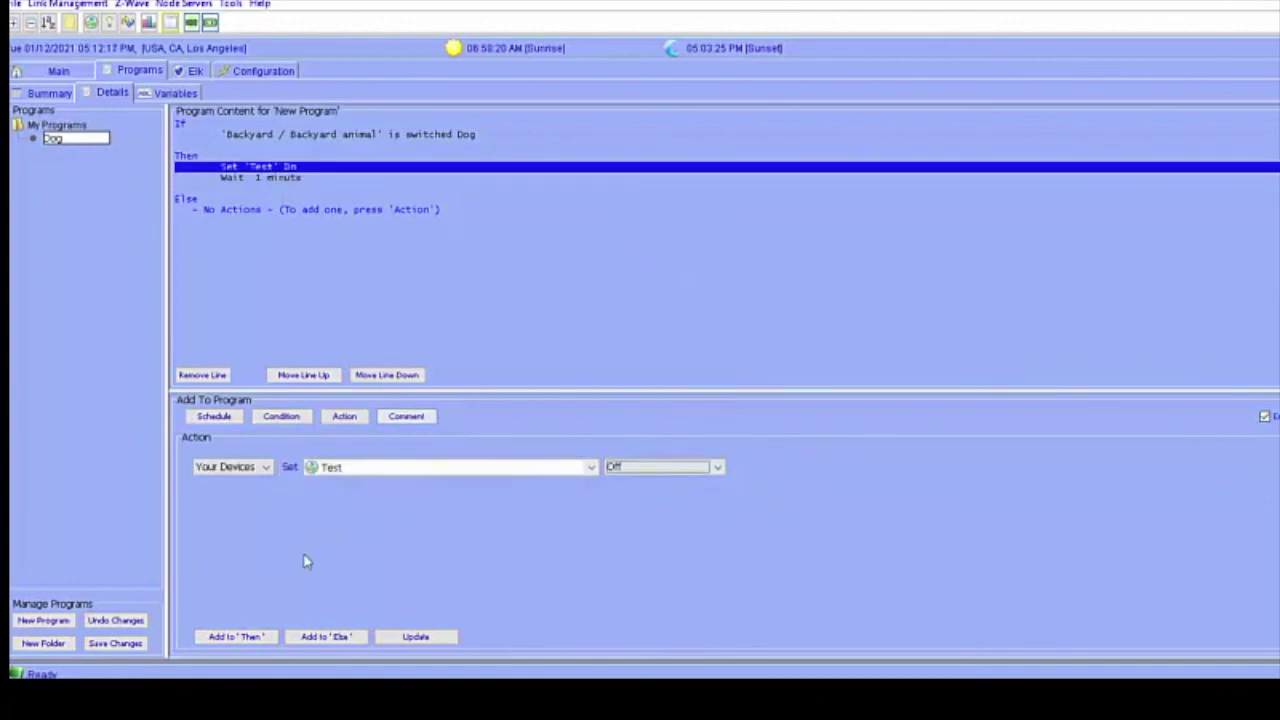
pyautogui.click(235, 636)
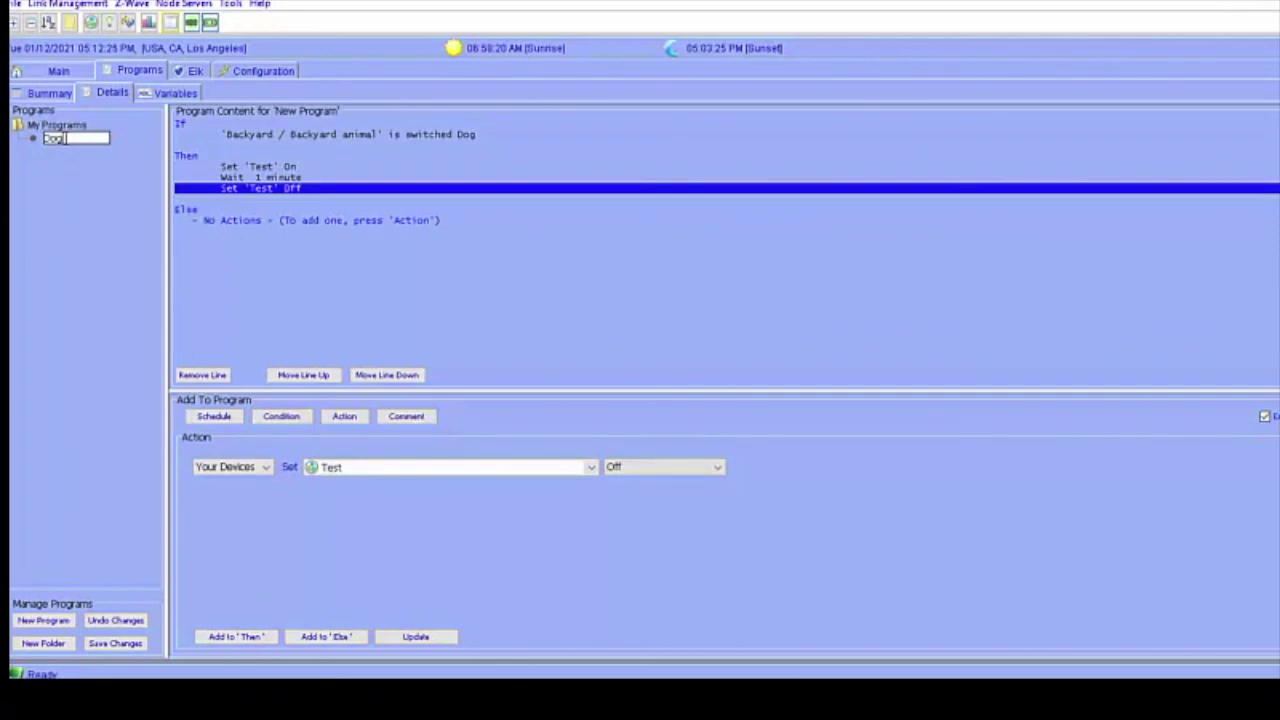
# Commit the Dog program, save the changes to the ISY, and reopen Dog to review it.
pyautogui.click(52, 126)
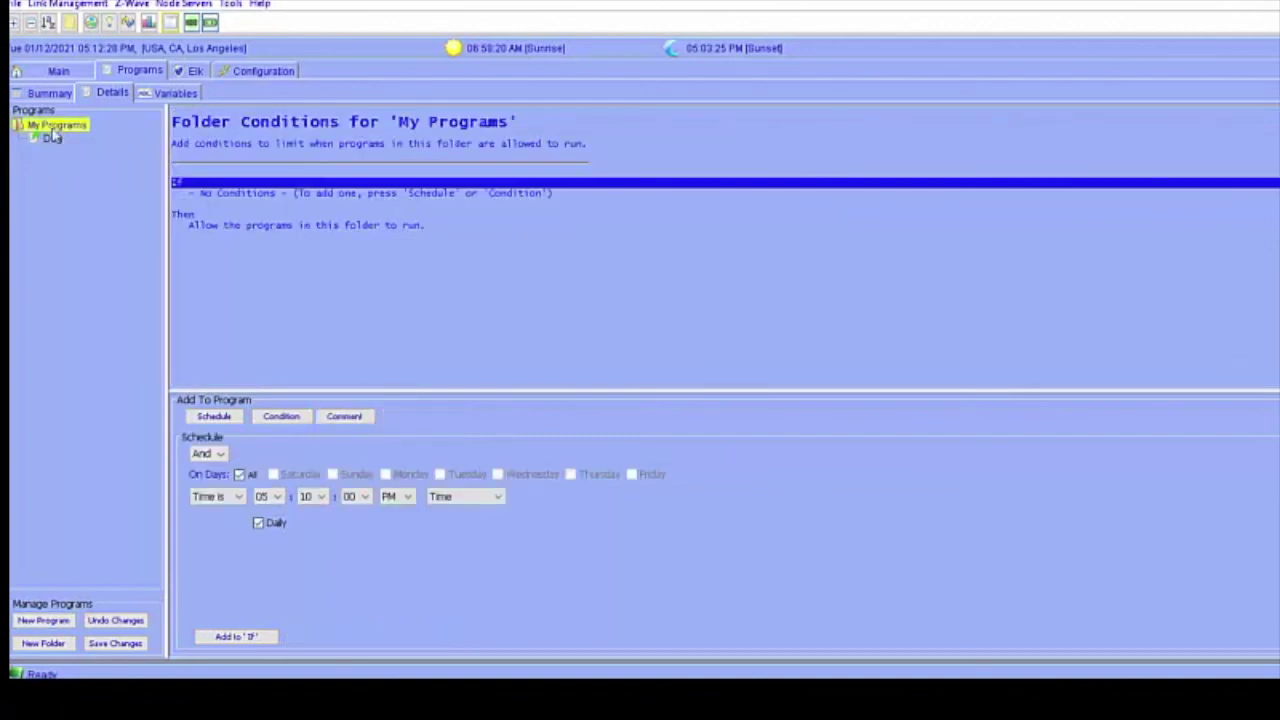
pyautogui.click(115, 645)
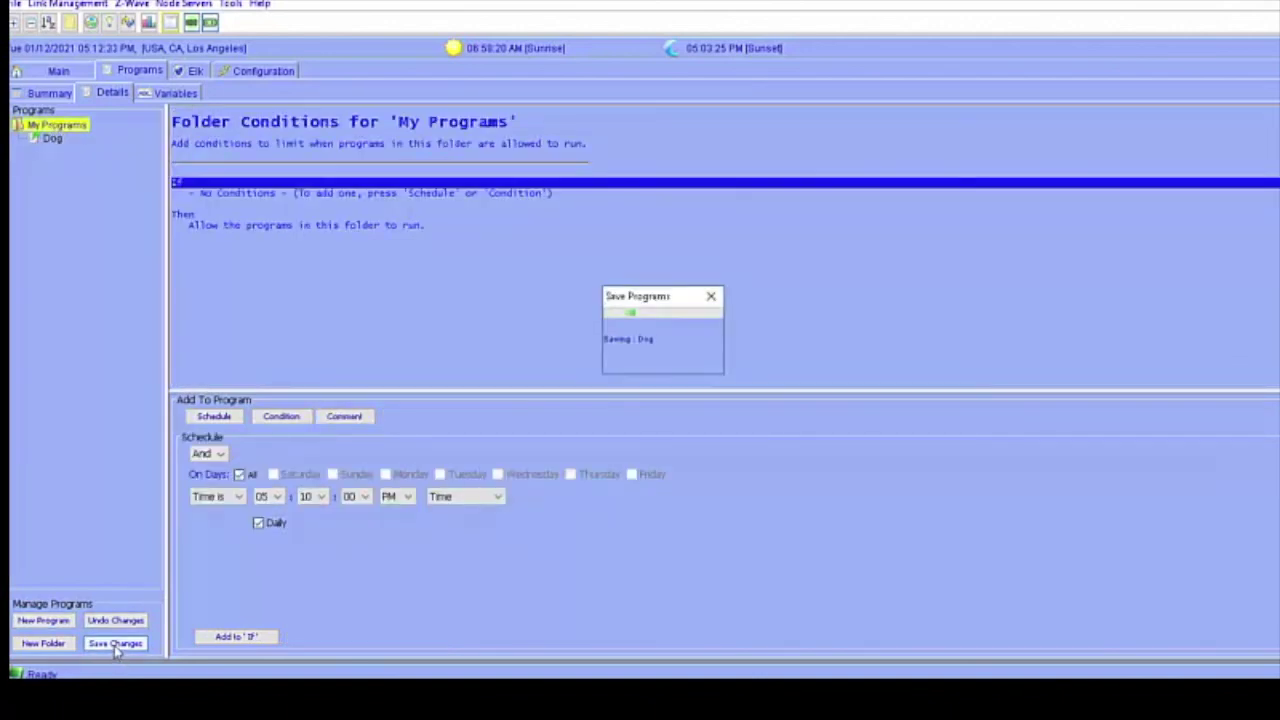
pyautogui.click(51, 139)
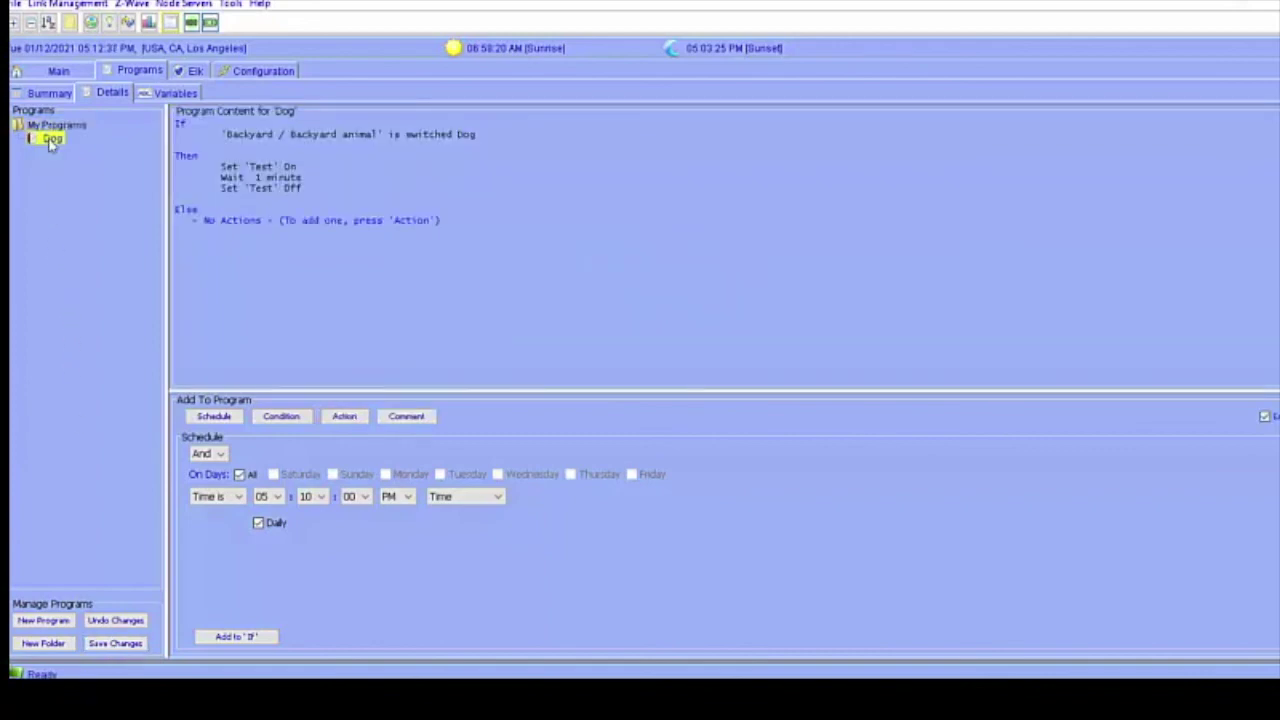